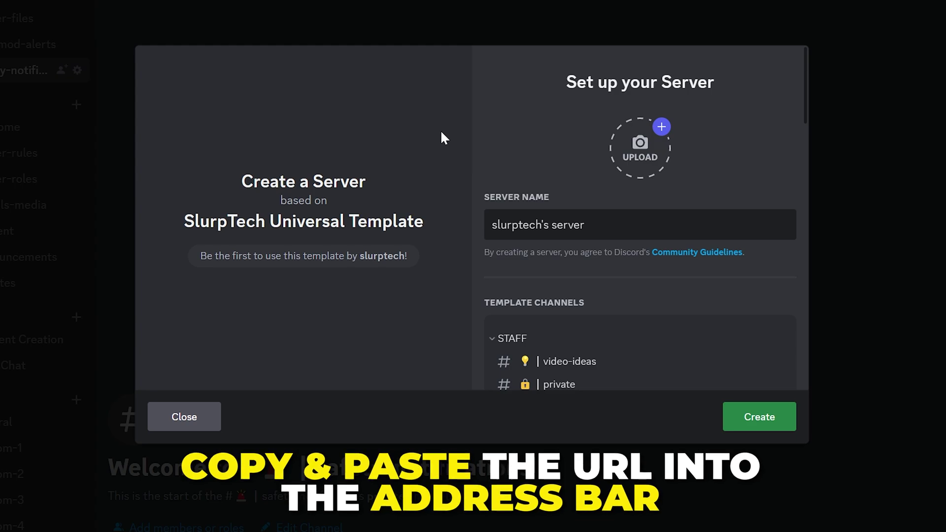
- Create the server from the template with SlurpTech-Logo-Main-Backing as its icon
left_click(644, 149)
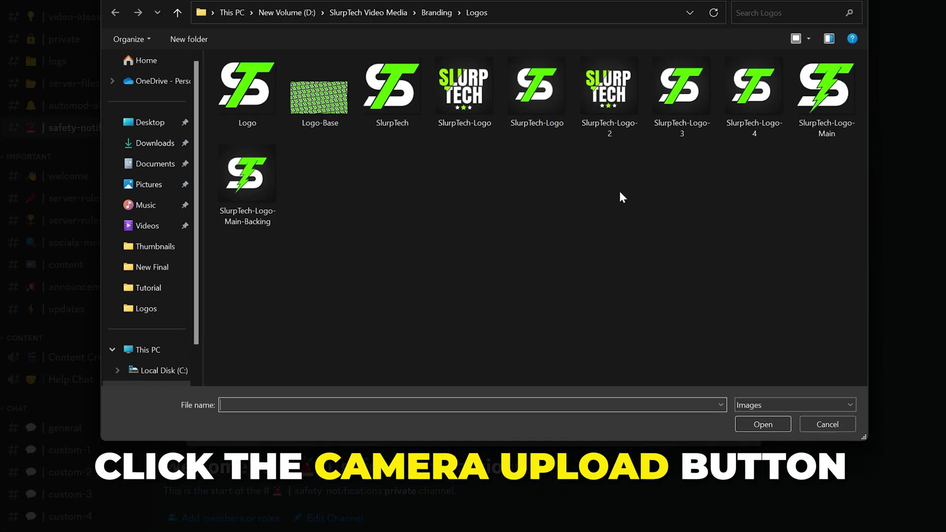
left_click(268, 211)
left_click(739, 430)
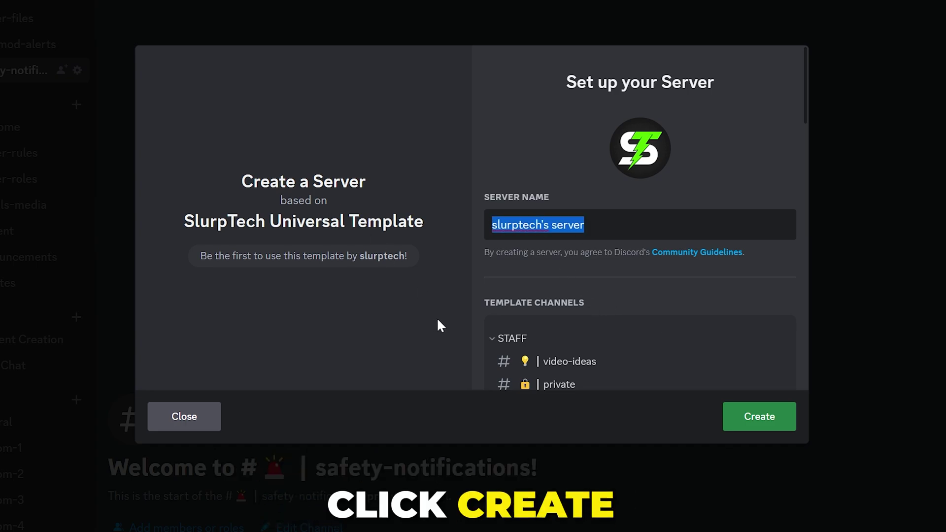
left_click(758, 416)
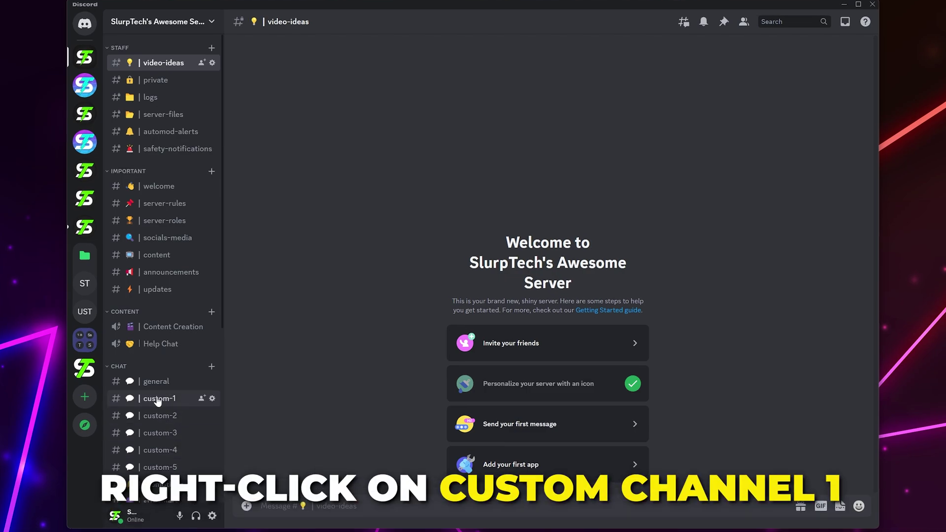
- Rename the custom-1 channel to 'gaming' in its channel settings and save
right_click(163, 399)
mouse_move(231, 299)
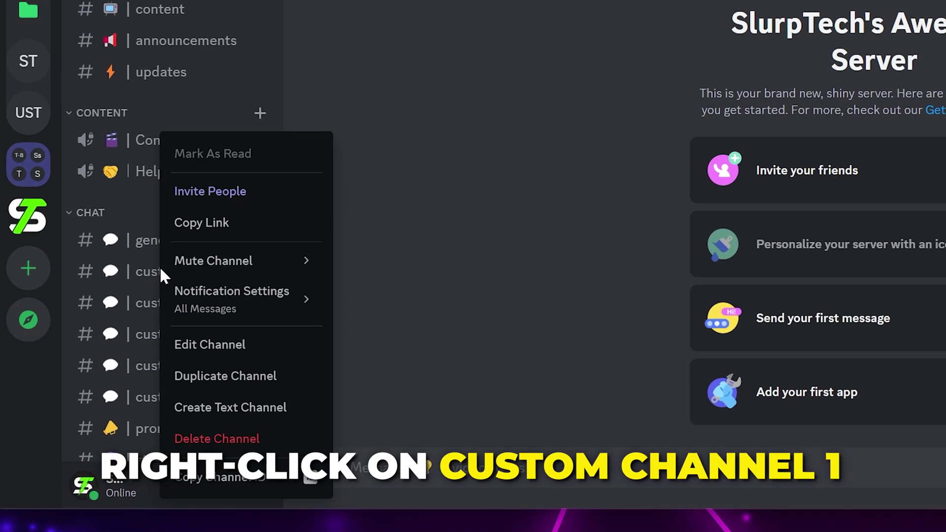
left_click(209, 345)
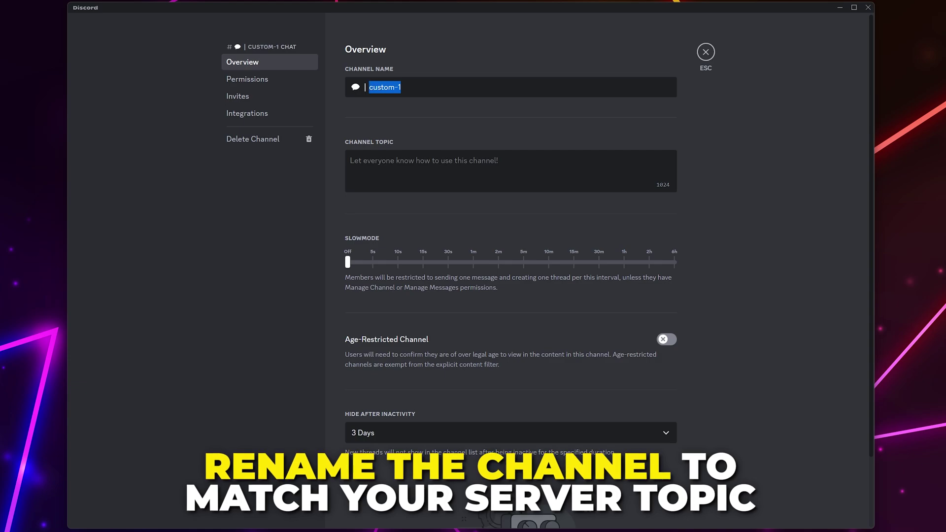
type("gaming")
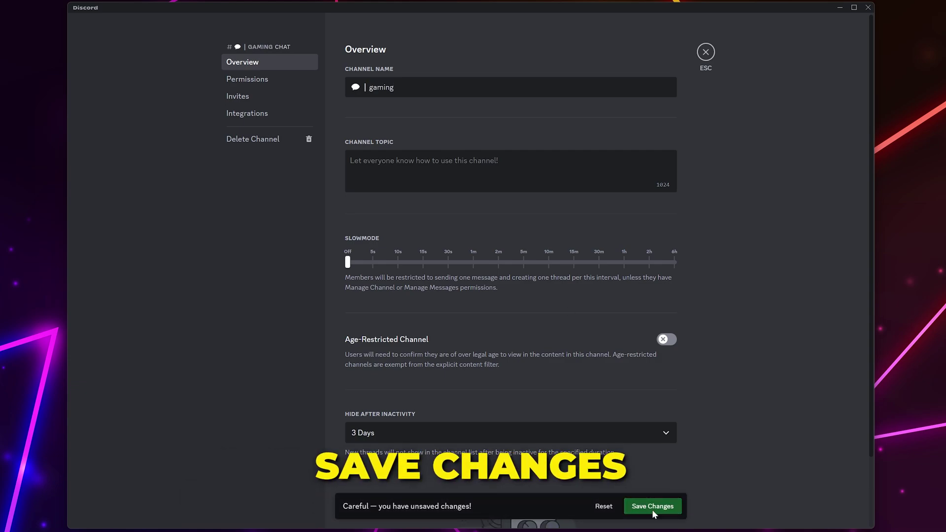
left_click(652, 509)
left_click(706, 52)
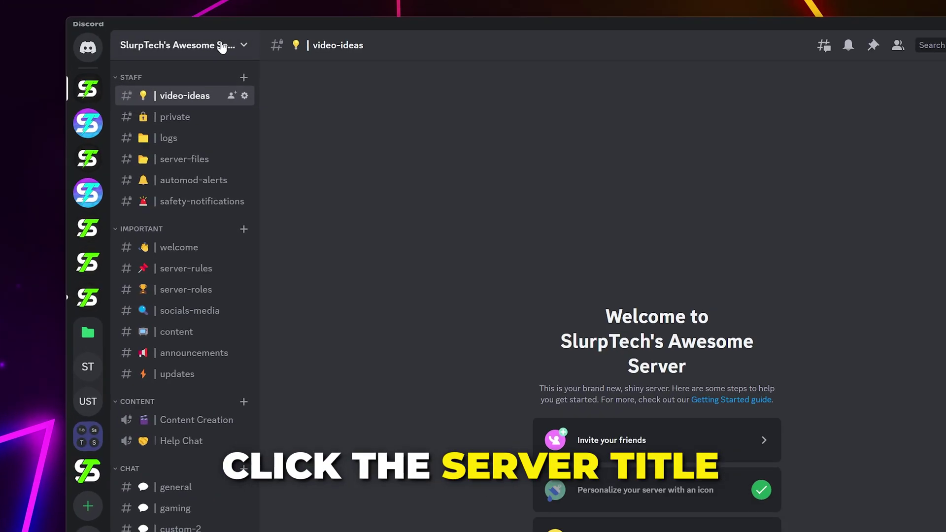
- In Server Settings > Roles, change 'Moderator / Staff' to 'Moderator' and save
left_click(170, 25)
left_click(222, 218)
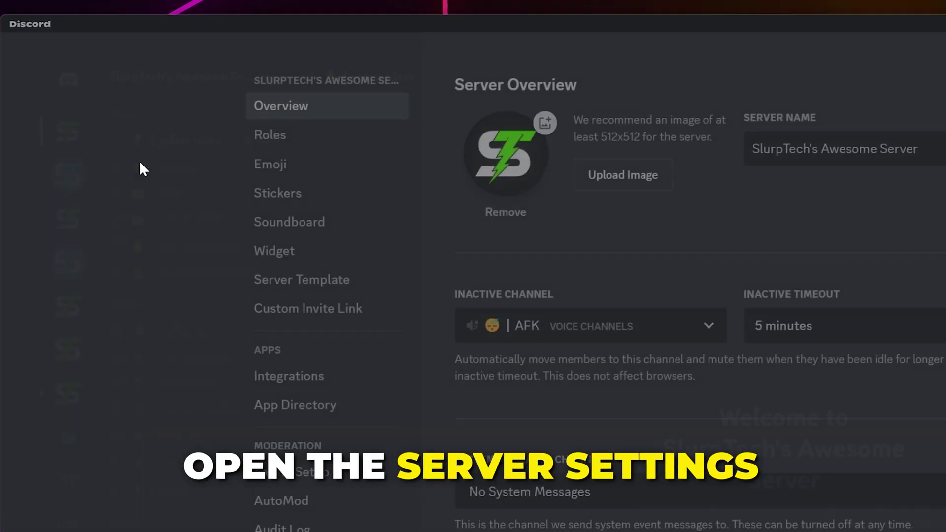
left_click(186, 88)
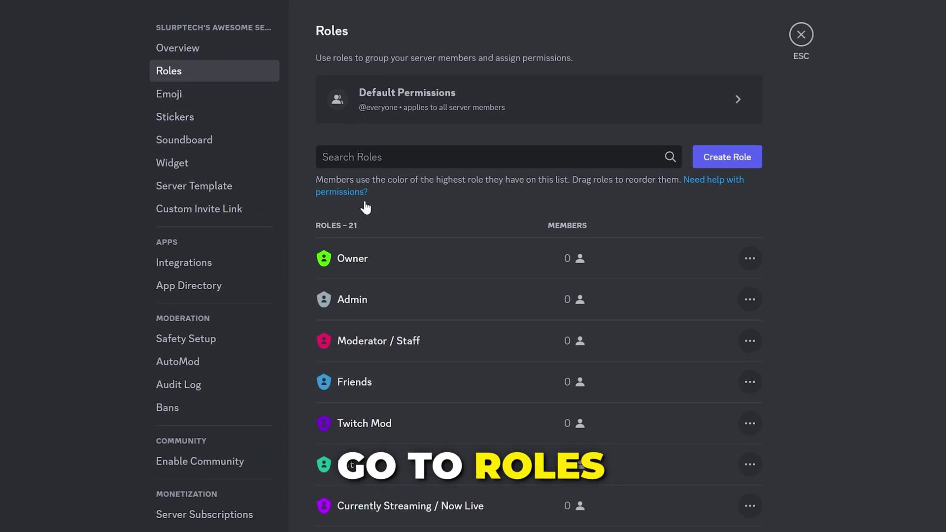
left_click(425, 344)
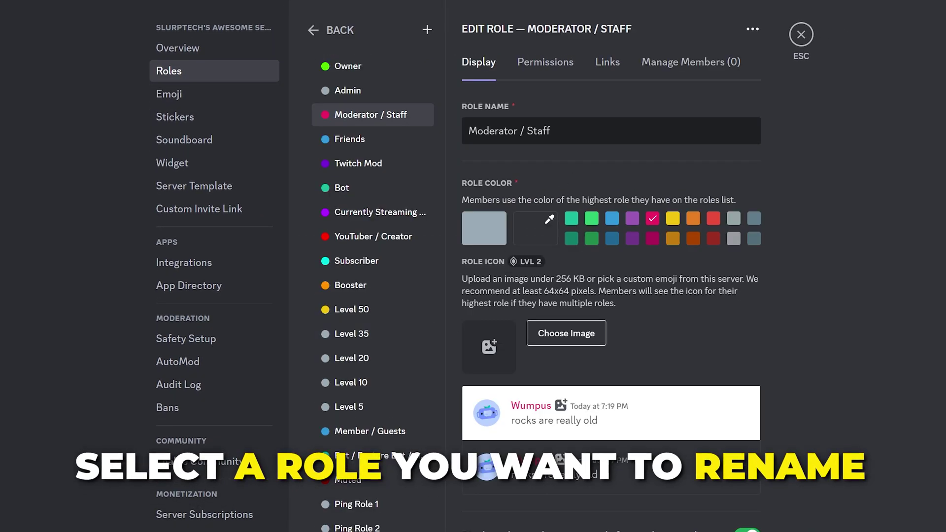
triple_click(510, 131)
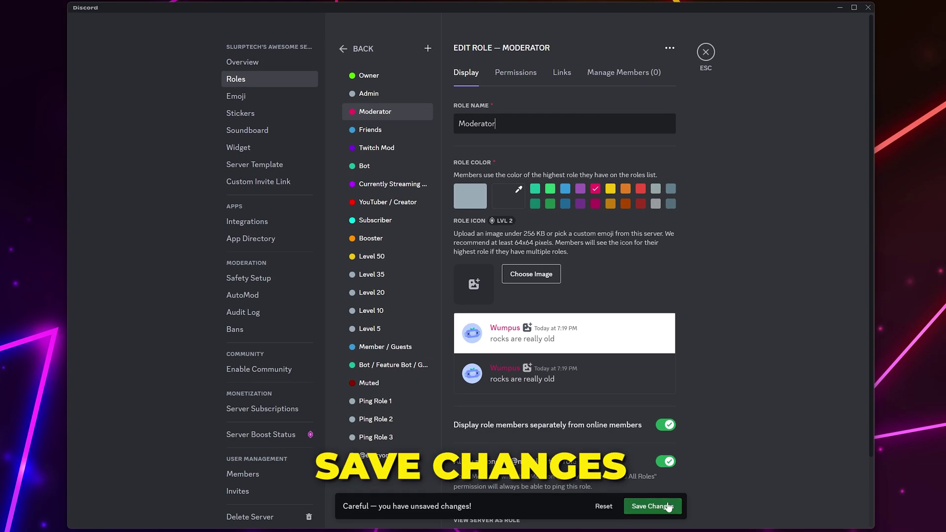
left_click(650, 510)
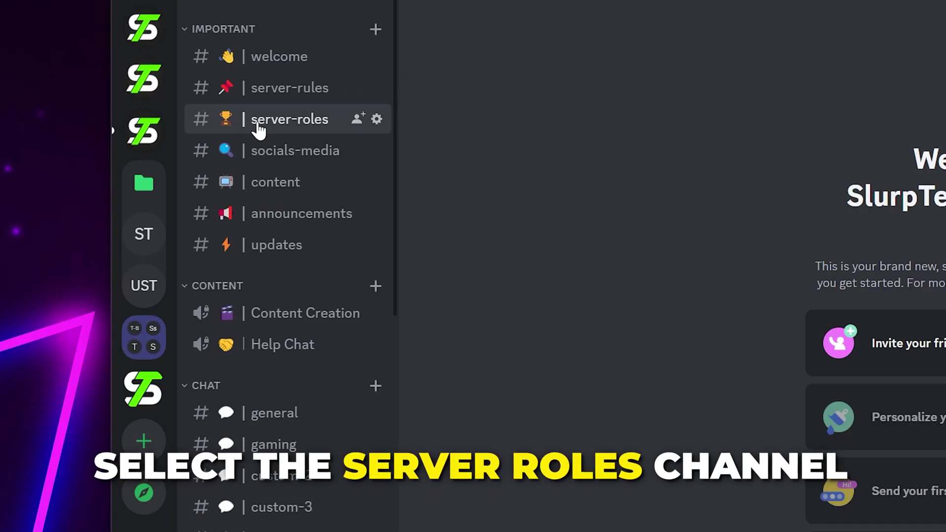
- Paste and send the server rules message in the rules channel
left_click(258, 124)
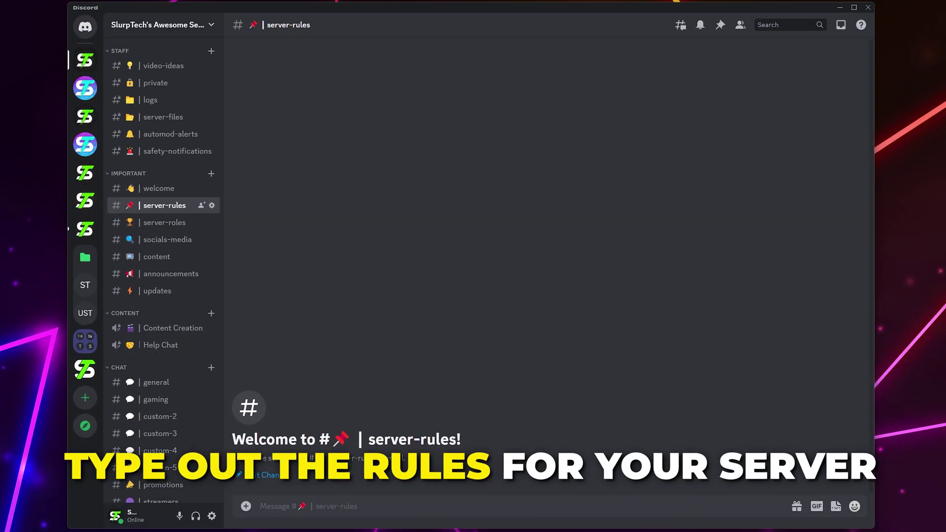
key("ctrl+v")
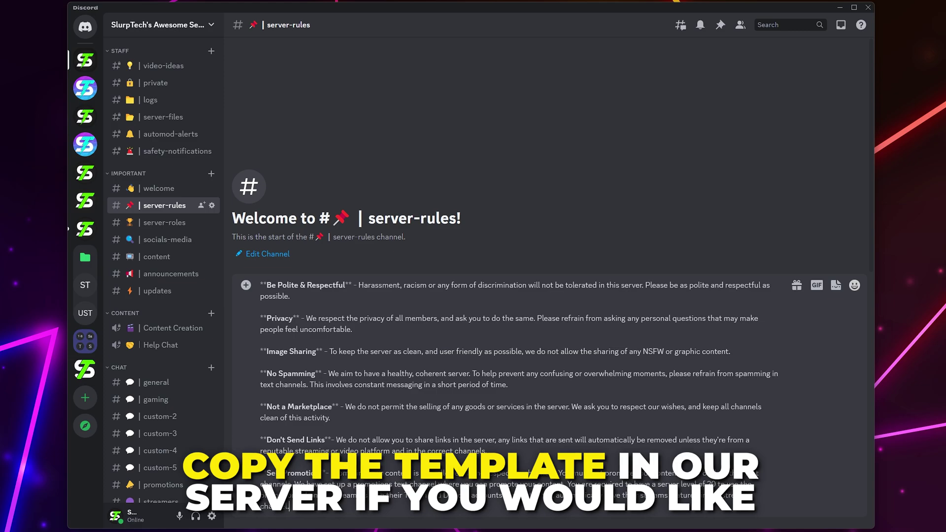
key("Return")
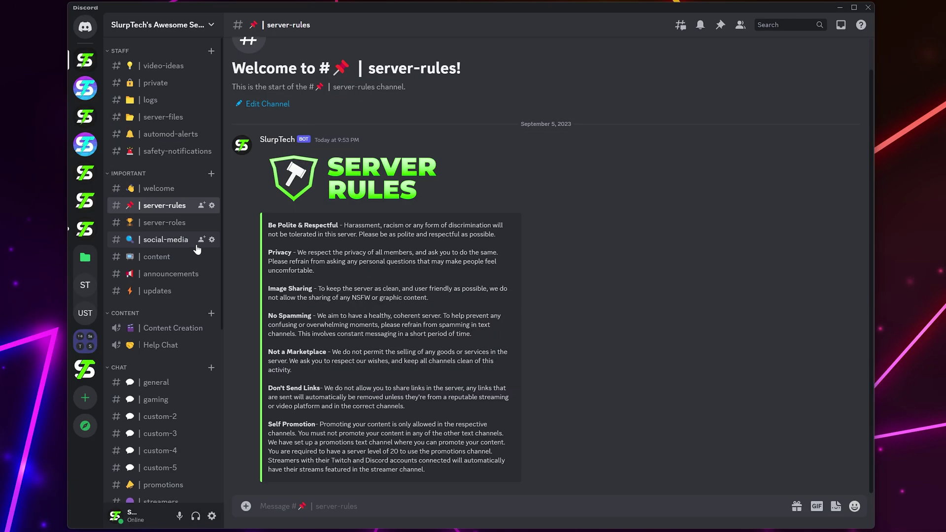
- Paste and send the YouTube channel link in #social-media
left_click(176, 243)
type("**YouTube** <https://www.youtube.com/@slurptech>")
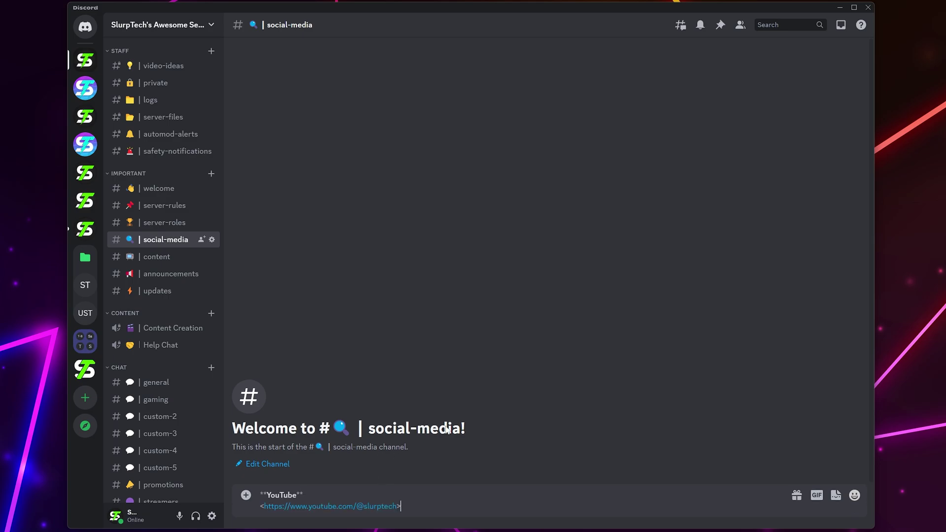
key("Return")
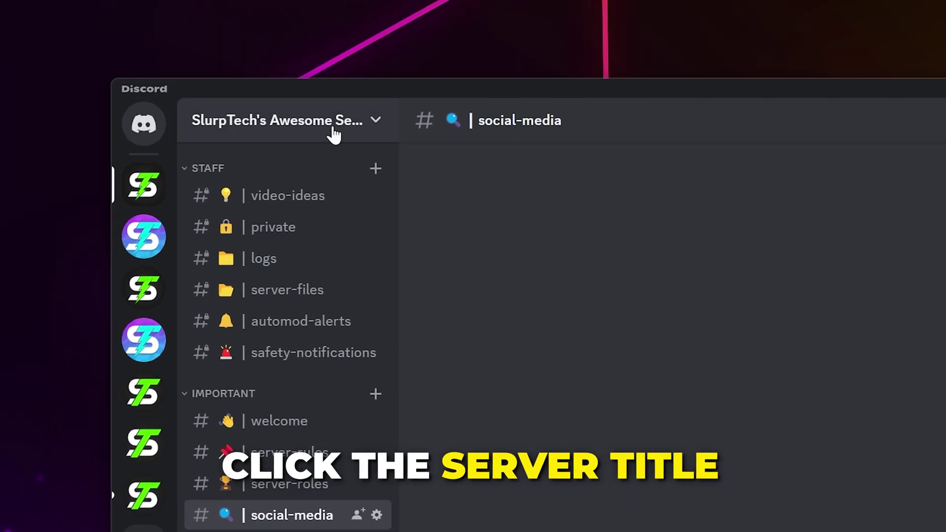
- Start Community setup, requiring verified email and scanning media from all members
left_click(157, 24)
left_click(138, 81)
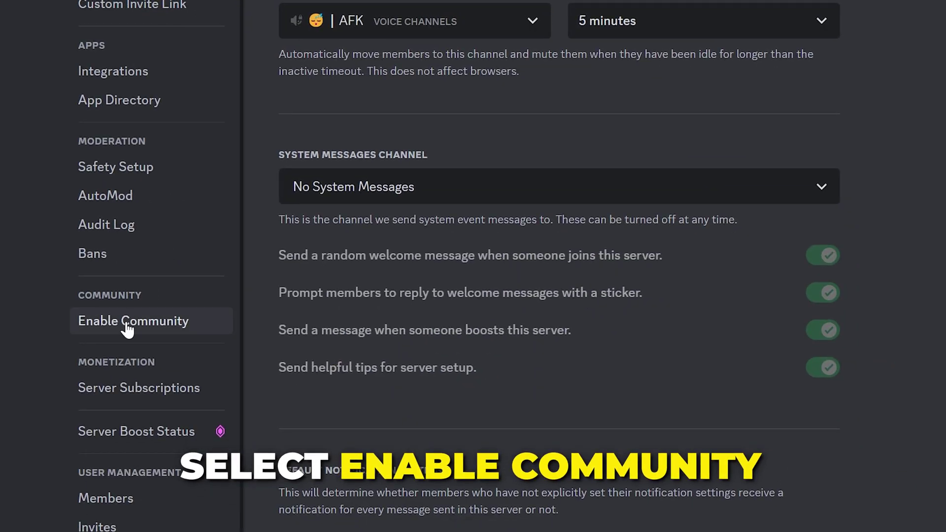
left_click(121, 321)
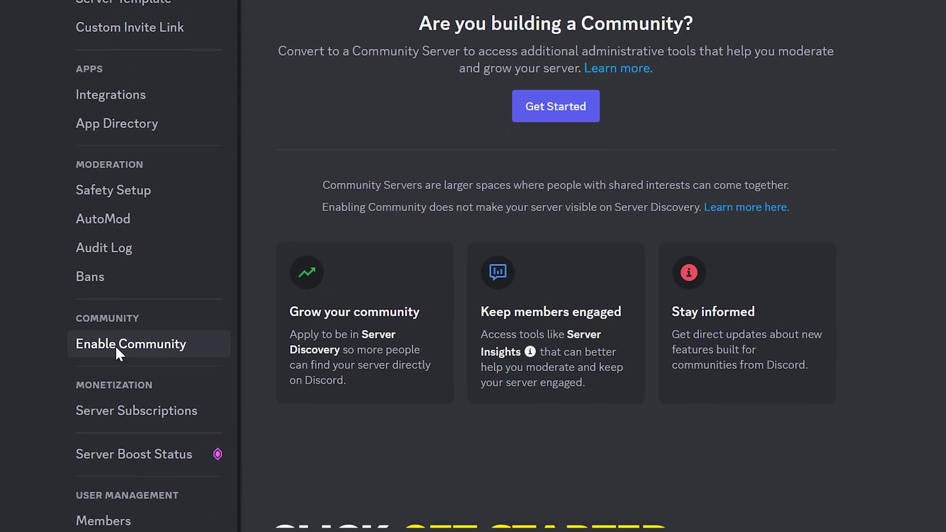
left_click(526, 200)
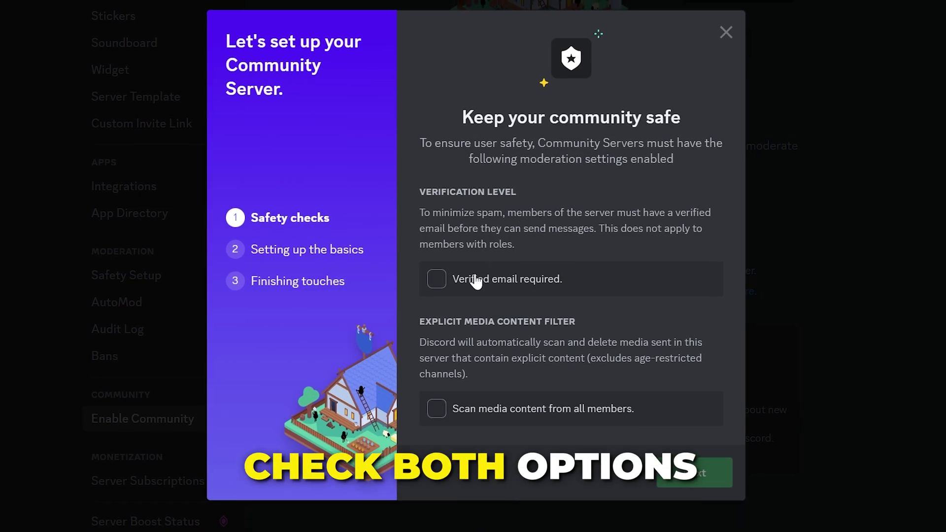
left_click(436, 278)
left_click(436, 408)
left_click(694, 473)
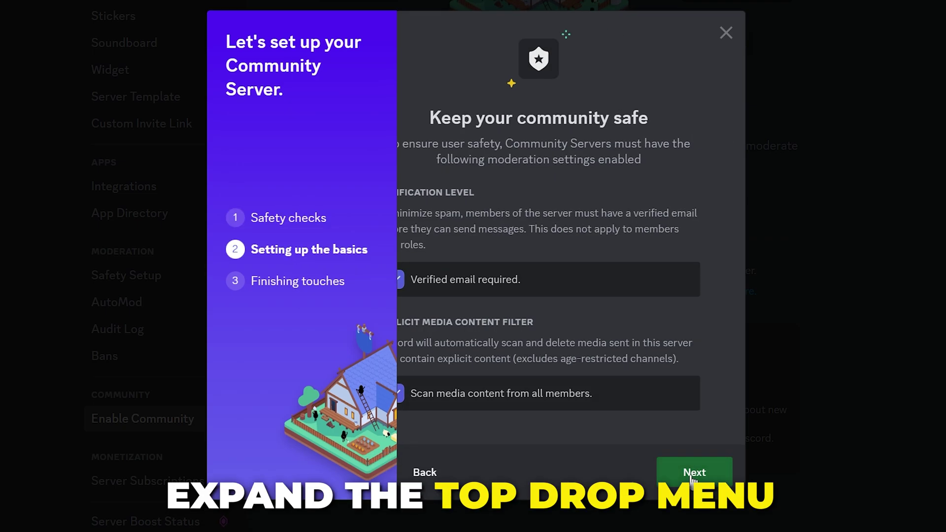
- Choose server-rules for rules and updates for community updates, accept guidelines, and finish
left_click(619, 279)
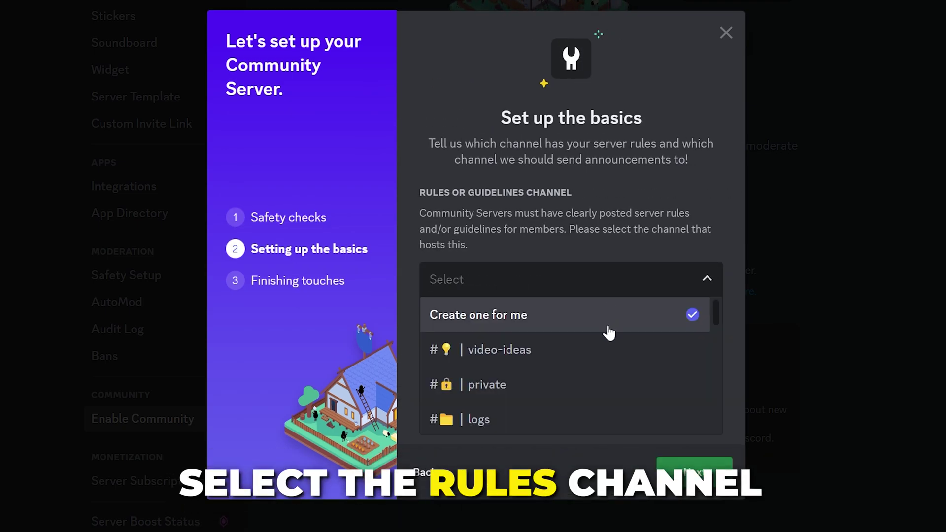
scroll(582, 362, "down", 3)
scroll(581, 375, "down", 1)
left_click(501, 363)
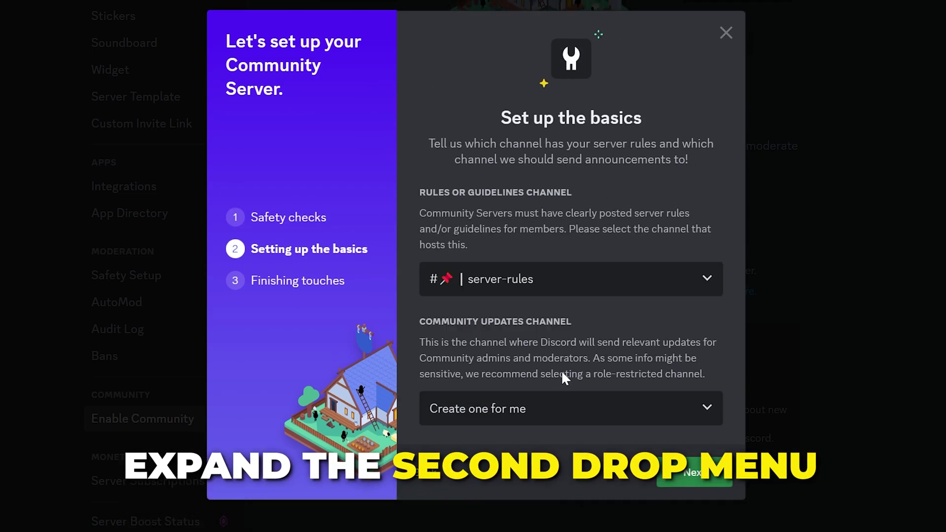
left_click(569, 409)
scroll(555, 370, "down", 3)
scroll(555, 370, "down", 3)
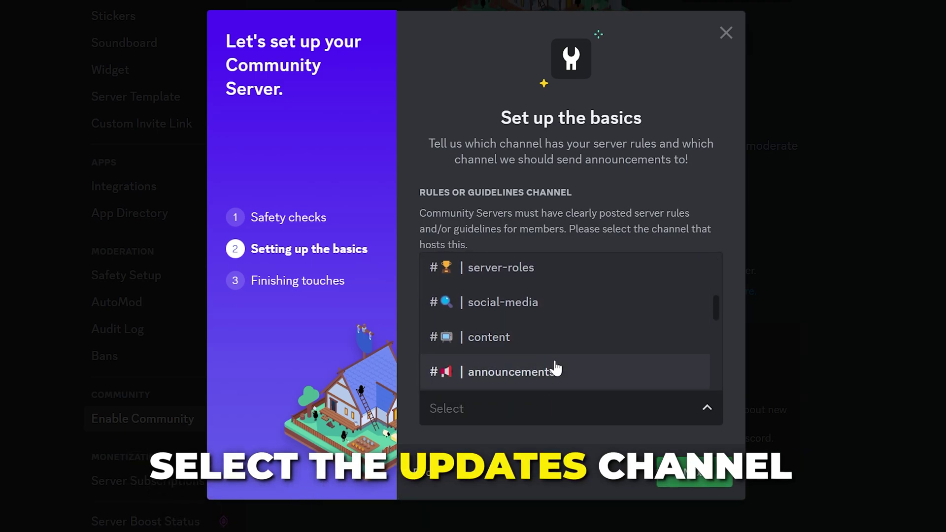
scroll(556, 370, "down", 2)
left_click(510, 329)
left_click(659, 479)
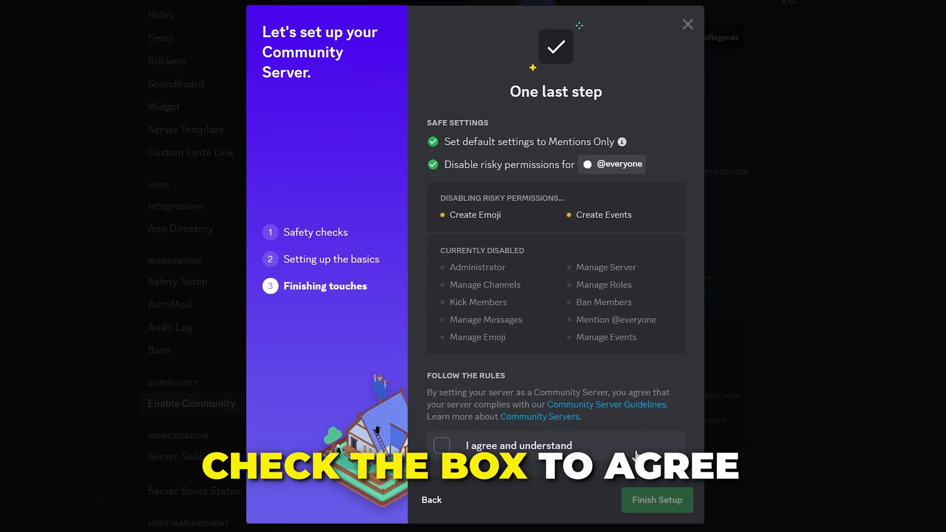
left_click(444, 446)
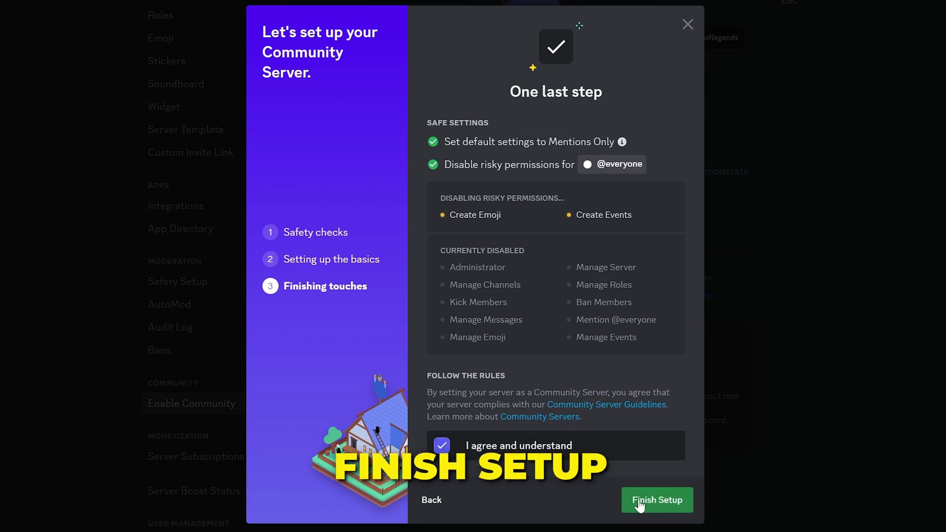
left_click(657, 500)
- Set #safety-notifications as the safety channel and save the 'Another Awesome Discord Server' description
left_click(720, 228)
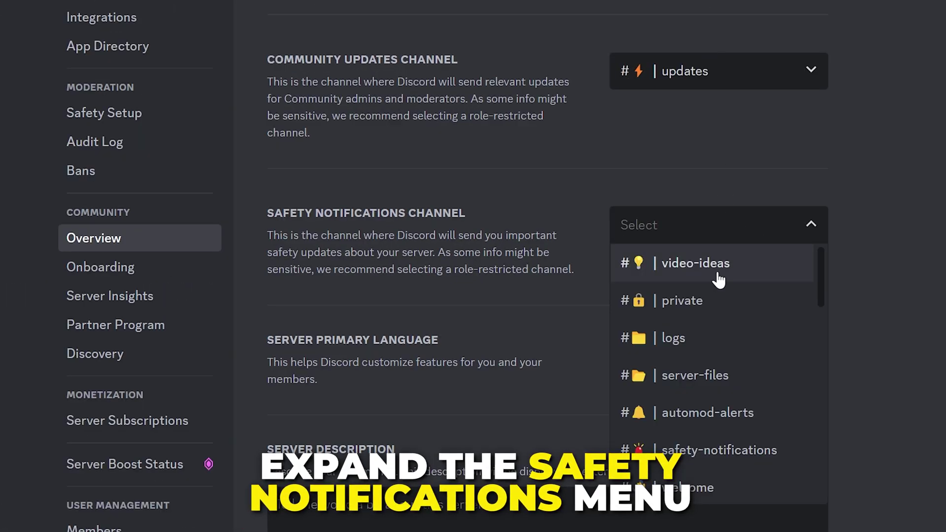
left_click(721, 450)
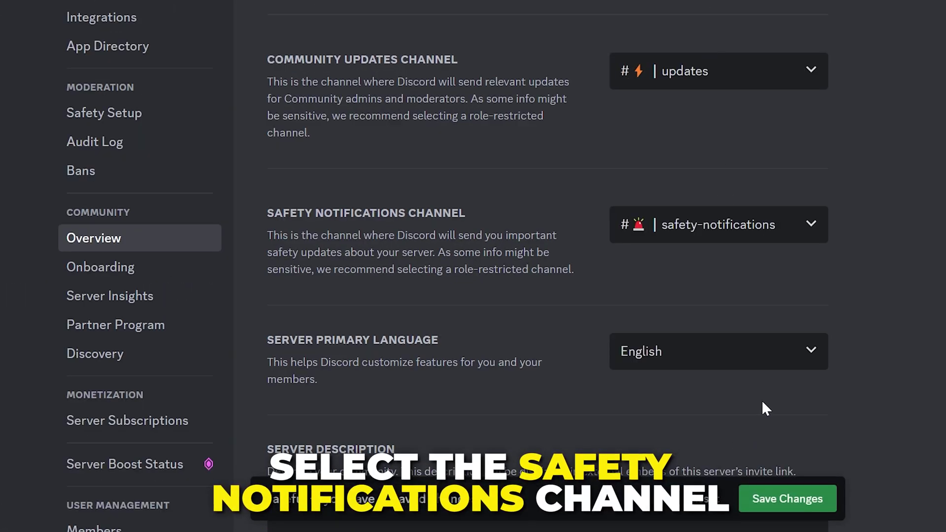
scroll(767, 385, "down", 3)
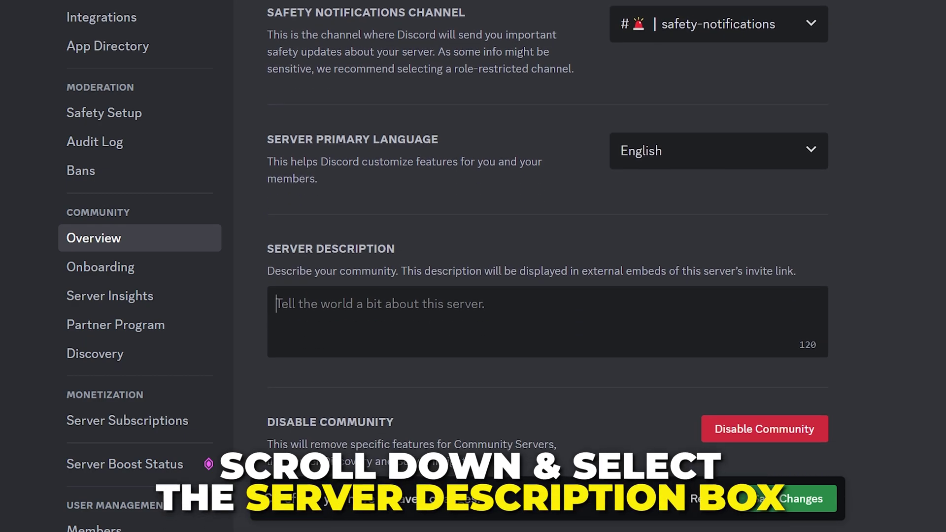
type("Another Awesome Discord Server")
left_click_drag(473, 304, 273, 304)
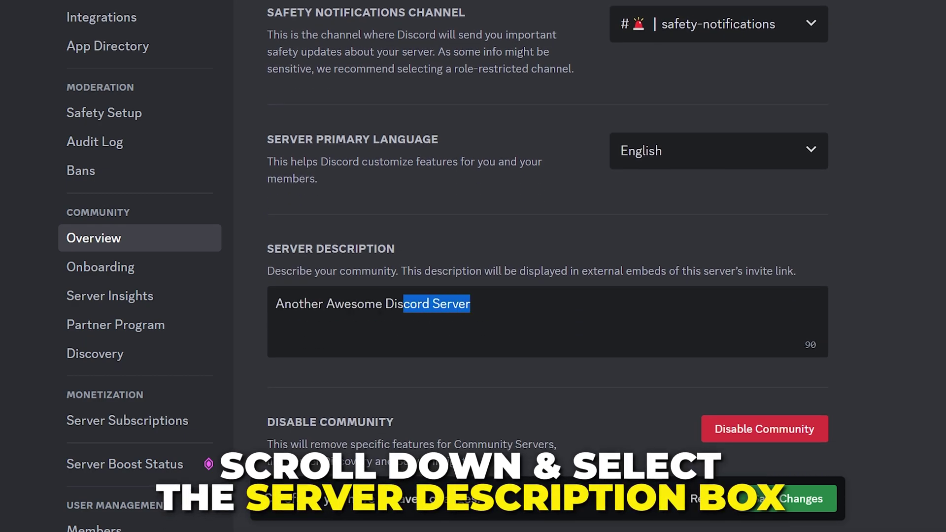
left_click_drag(473, 304, 274, 304)
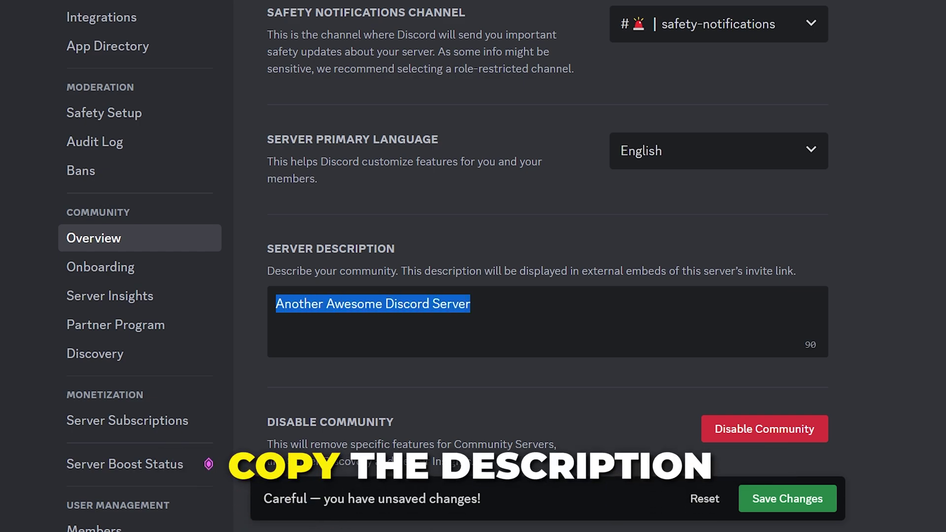
left_click(517, 326)
left_click(787, 498)
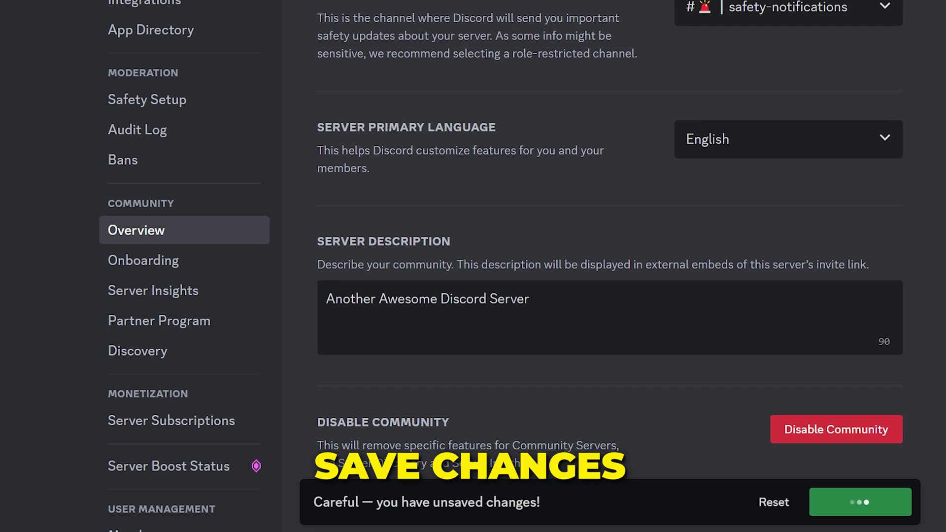
- Start Onboarding setup, dismiss the safety tip, and review Raid Protection and CAPTCHA settings
left_click(226, 257)
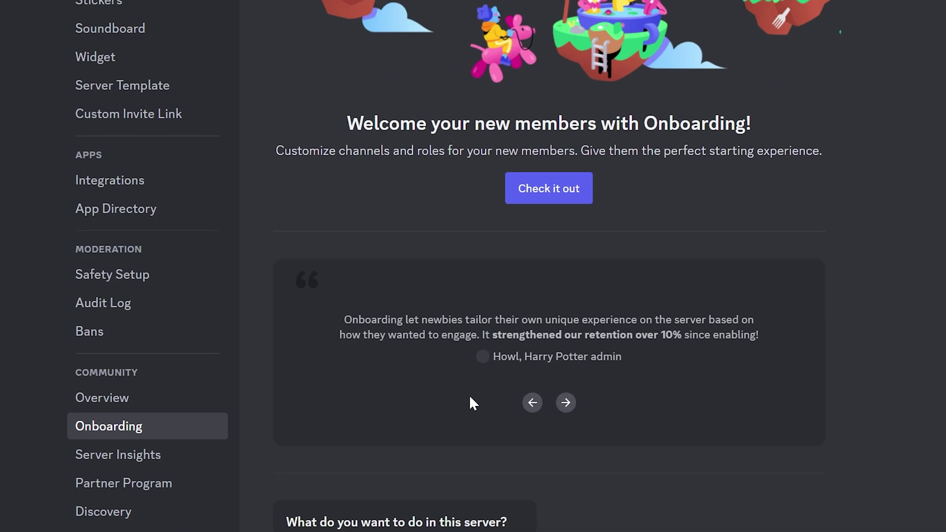
left_click(549, 188)
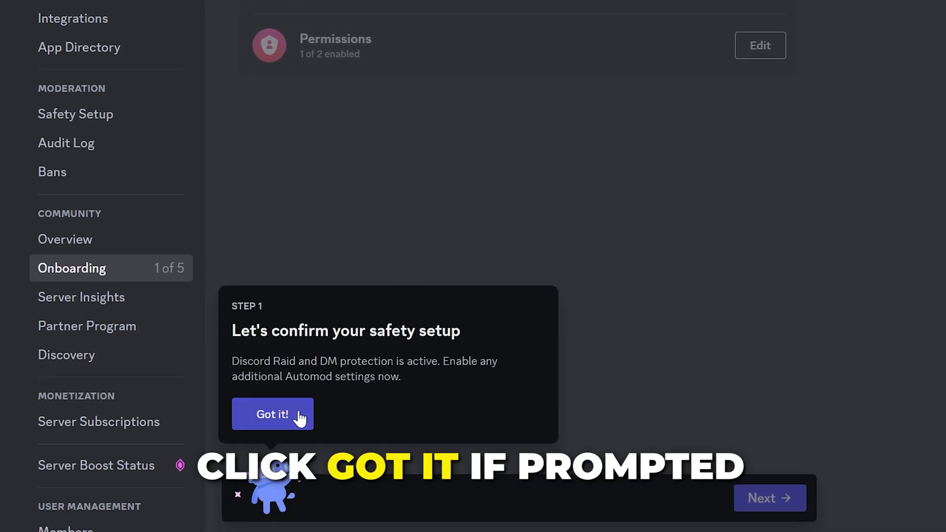
left_click(299, 417)
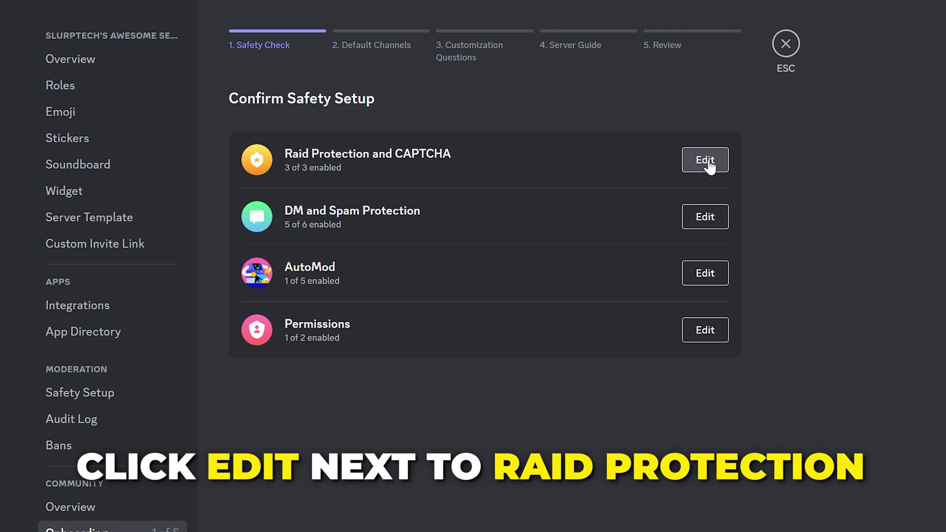
left_click(705, 160)
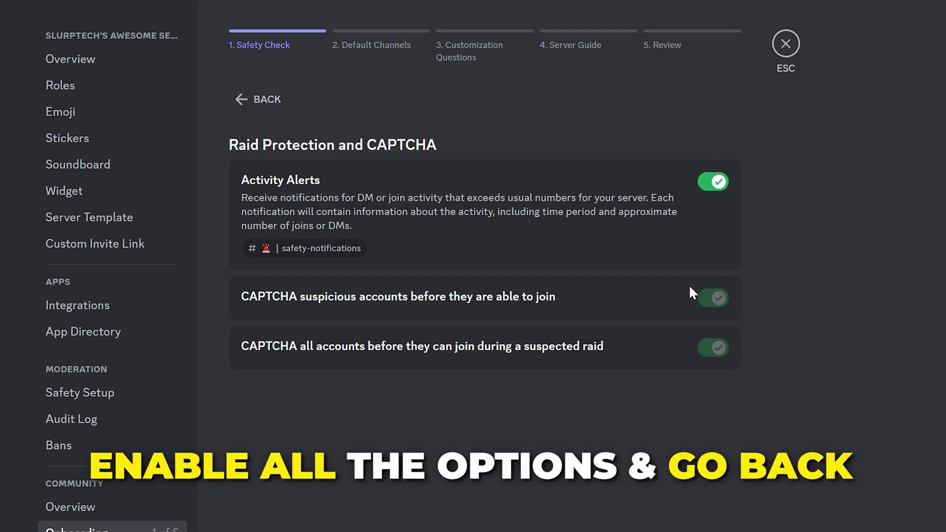
left_click(262, 100)
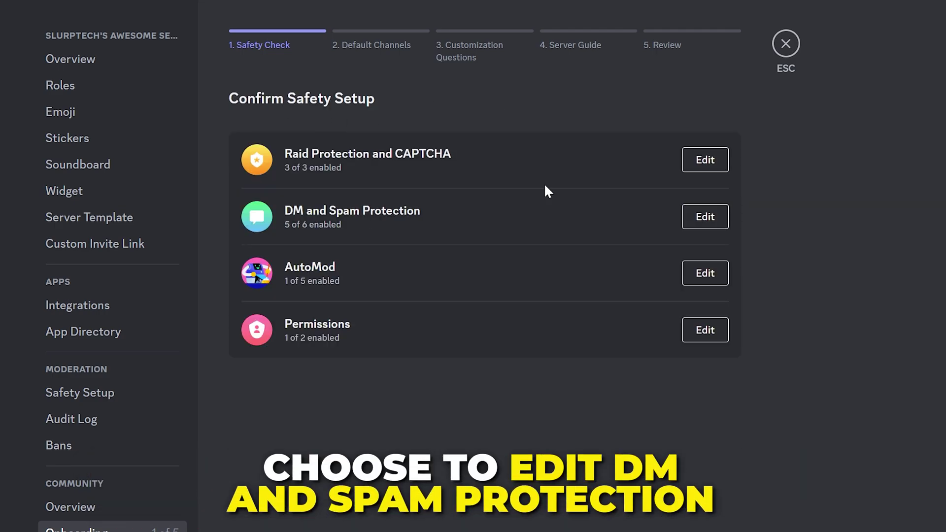
- Set the DM and Spam Protection verification level to Highest
left_click(706, 217)
left_click(650, 182)
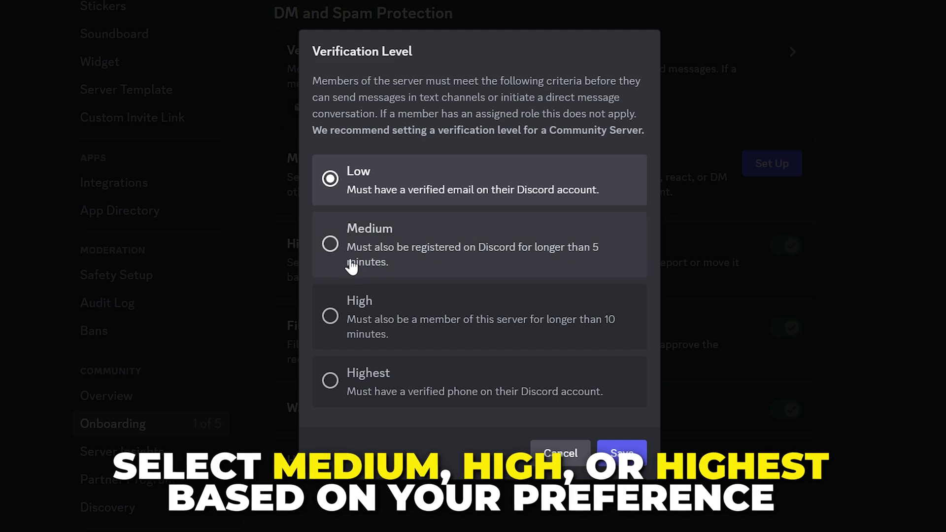
left_click(330, 380)
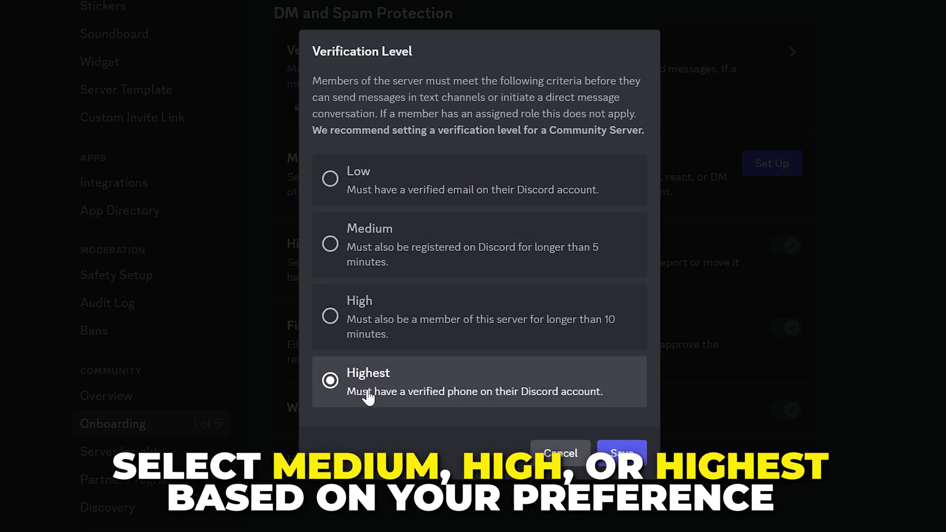
left_click(621, 452)
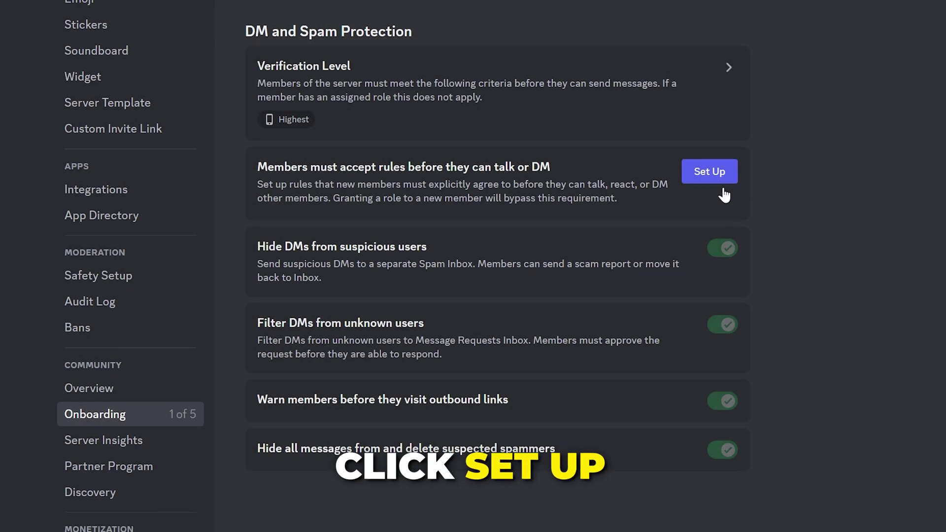
- Require members to accept rules, writing and saving rules on politeness, privacy and image sharing
left_click(710, 172)
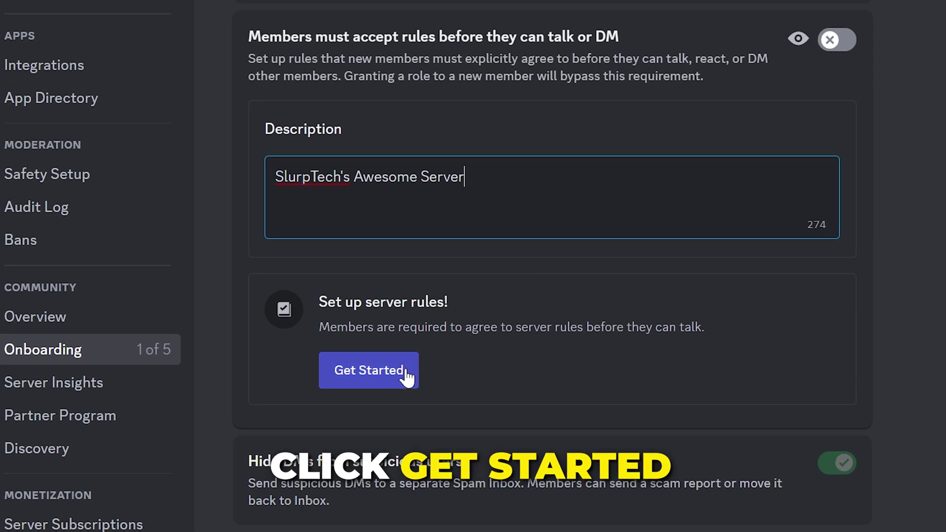
left_click(407, 375)
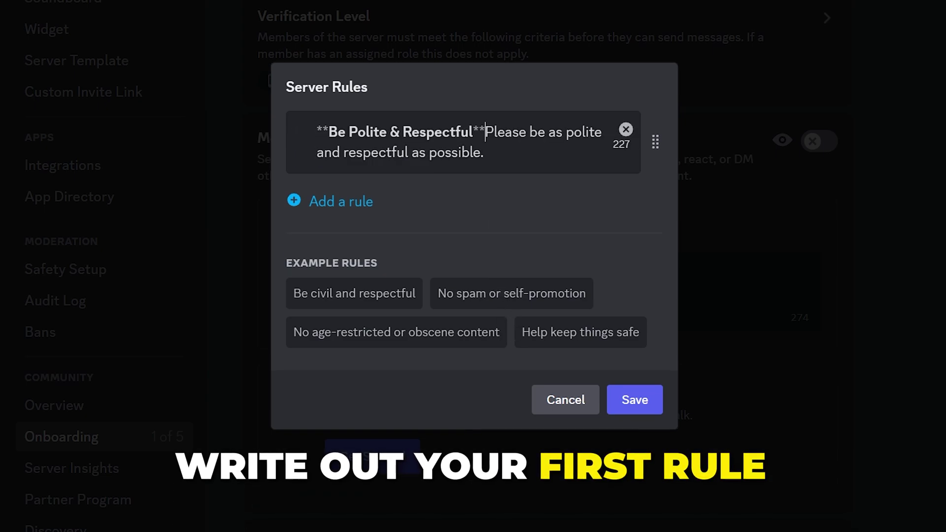
key("shift+Return")
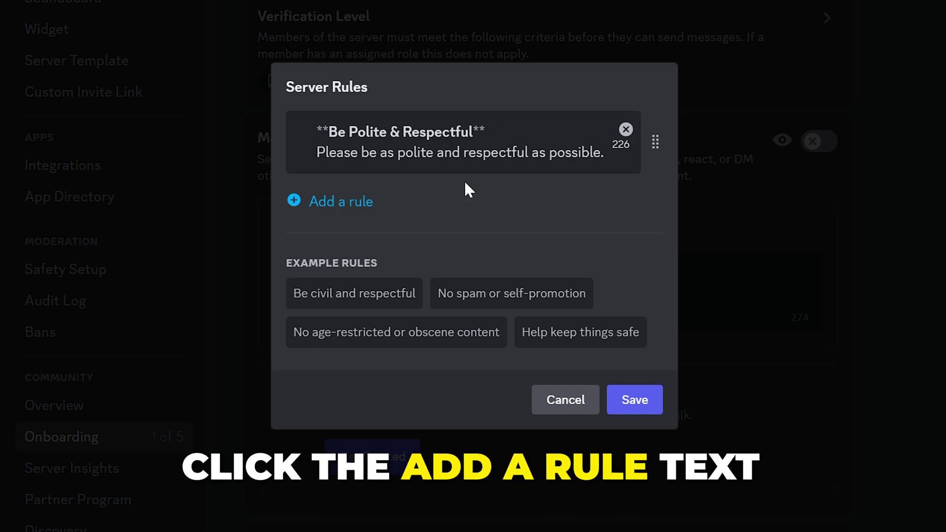
left_click(373, 204)
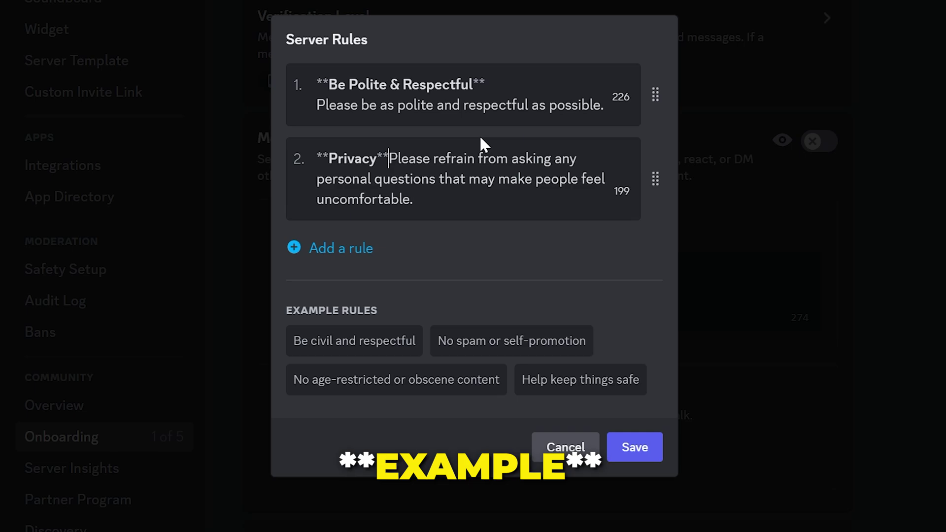
key("shift+Return")
left_click(359, 260)
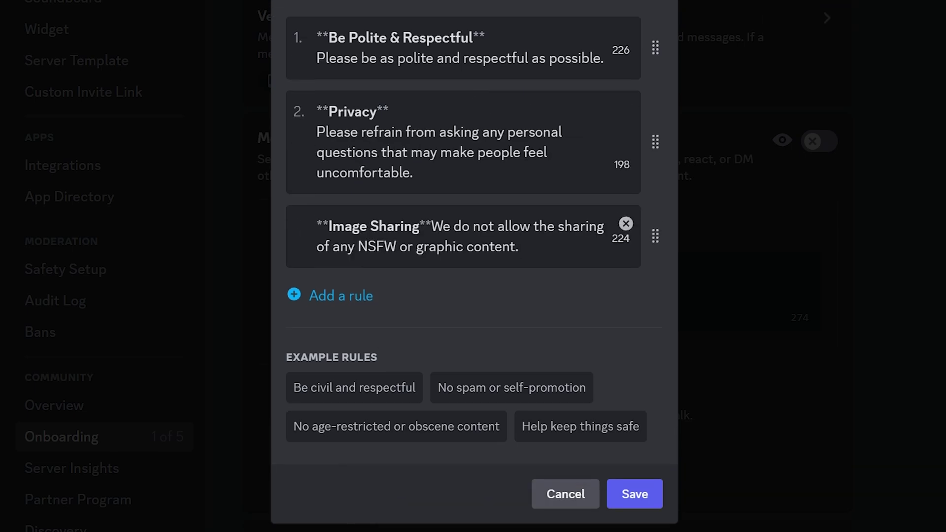
key("shift+Return")
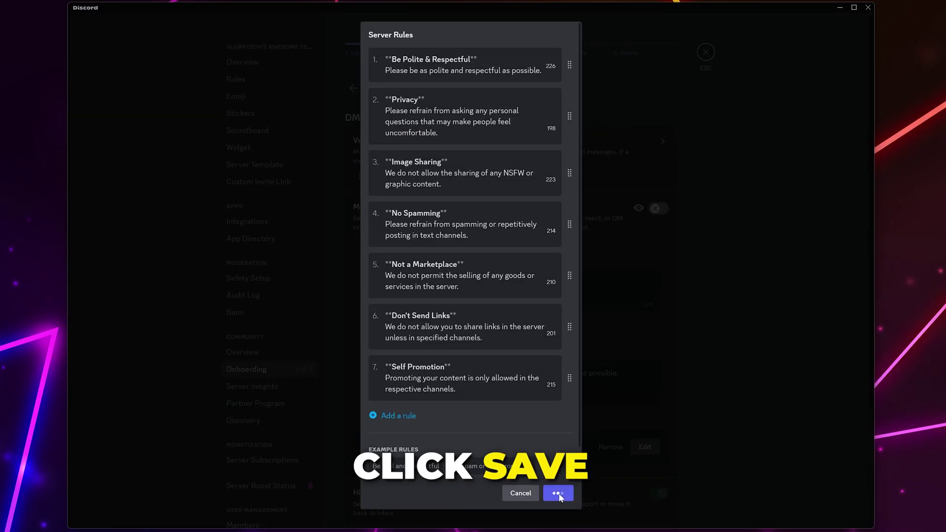
left_click(559, 493)
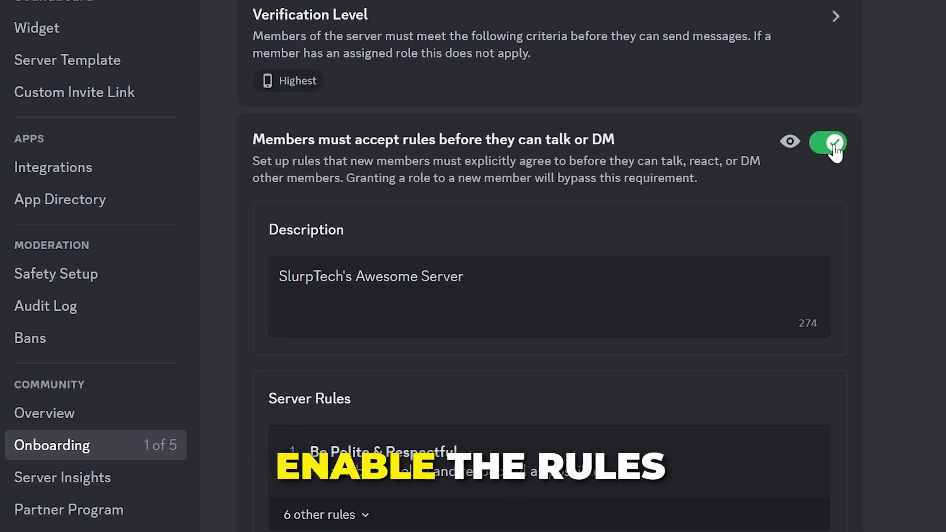
- In AutoMod, make Block Mention Spam send alerts to #automod-alerts and save it
left_click(329, 96)
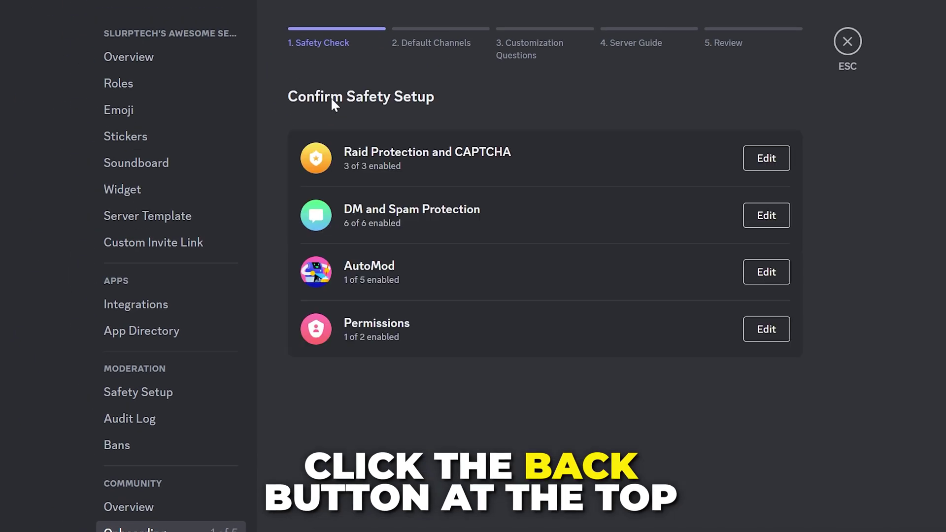
left_click(767, 272)
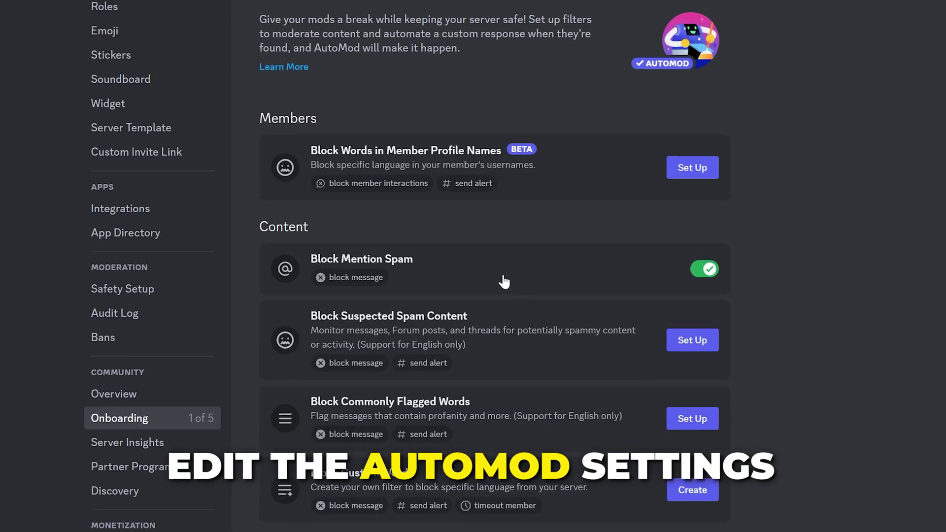
left_click(507, 276)
scroll(446, 272, "down", 4)
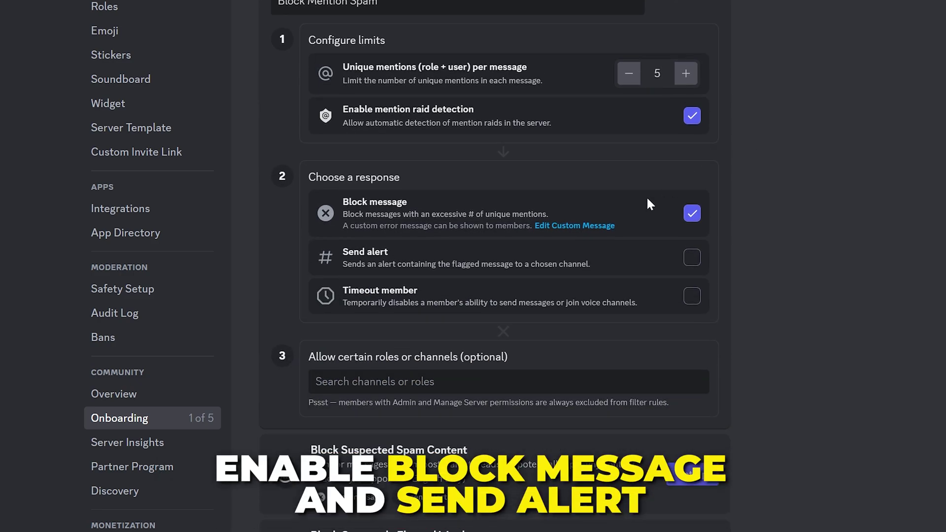
left_click(690, 256)
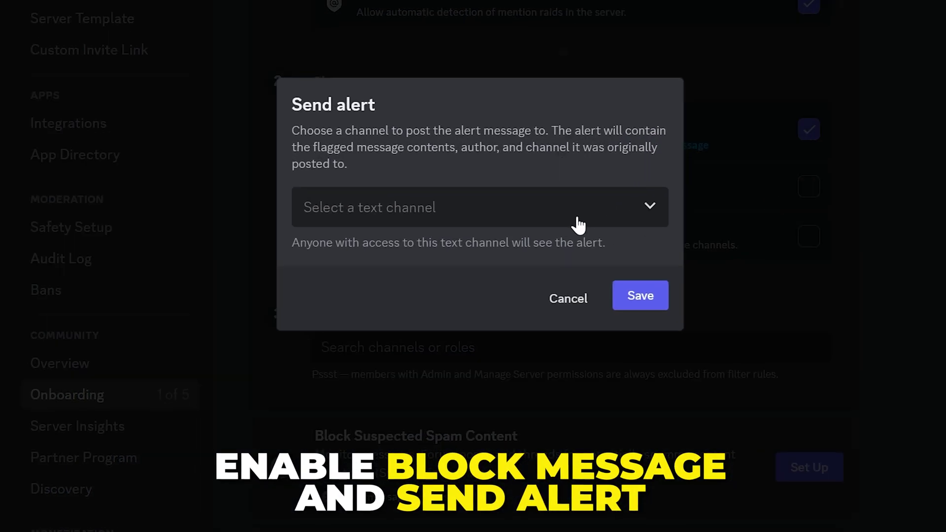
left_click(576, 206)
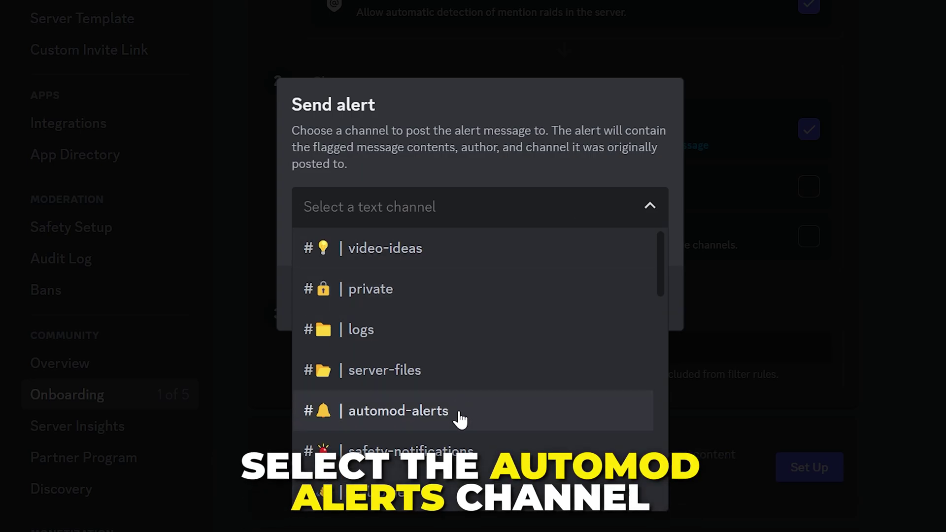
left_click(458, 412)
left_click(641, 296)
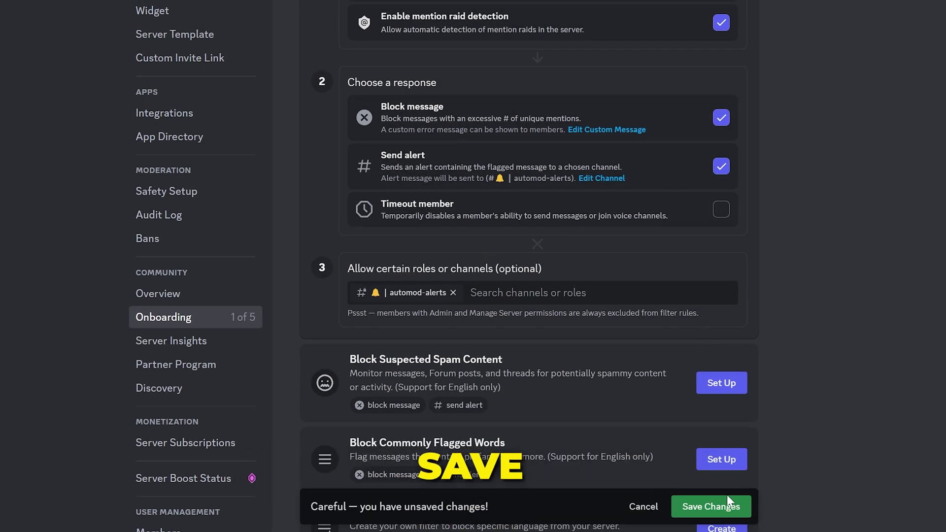
left_click(710, 506)
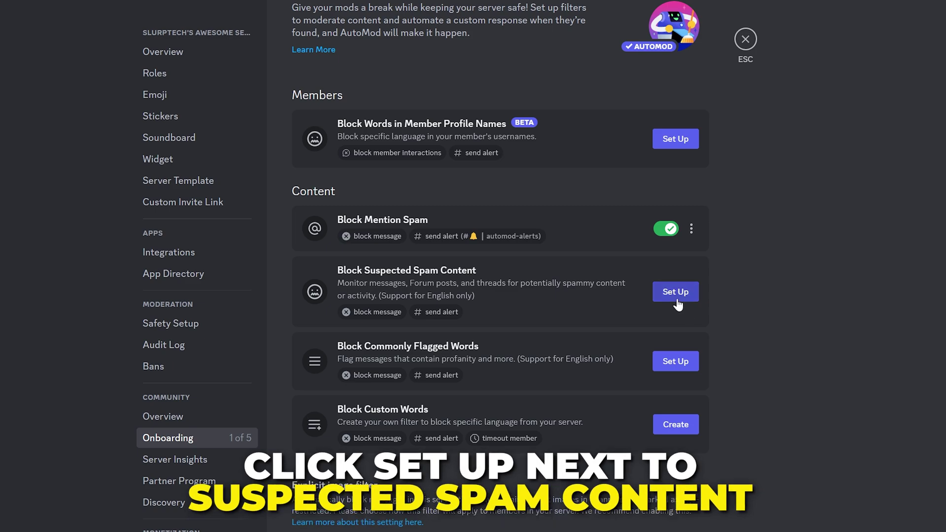
- Set up the Suspected Spam rule with alerts to #automod-alerts and save it
left_click(676, 292)
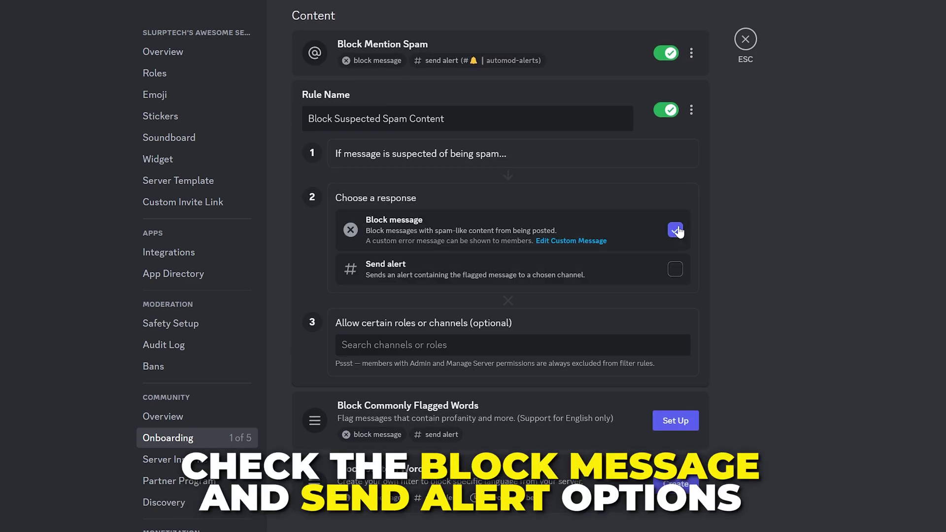
left_click(675, 270)
left_click(638, 209)
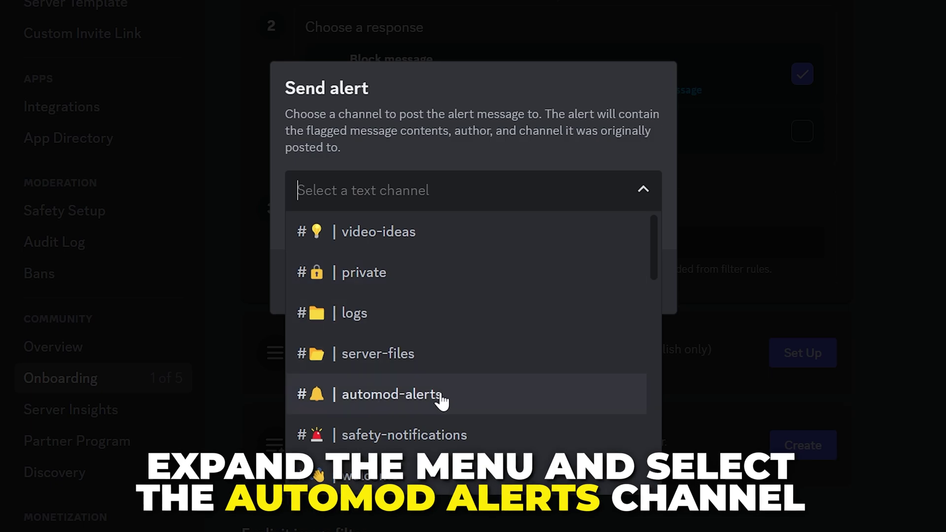
left_click(441, 399)
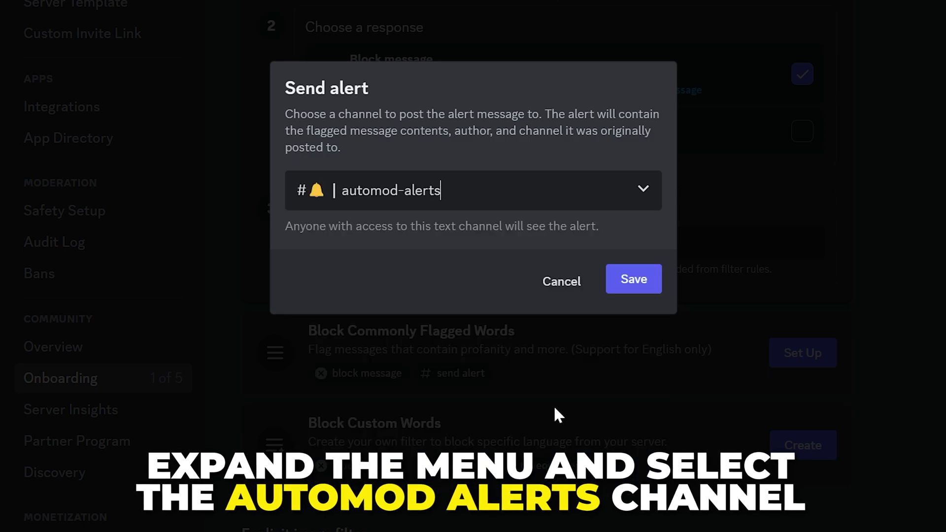
left_click(632, 277)
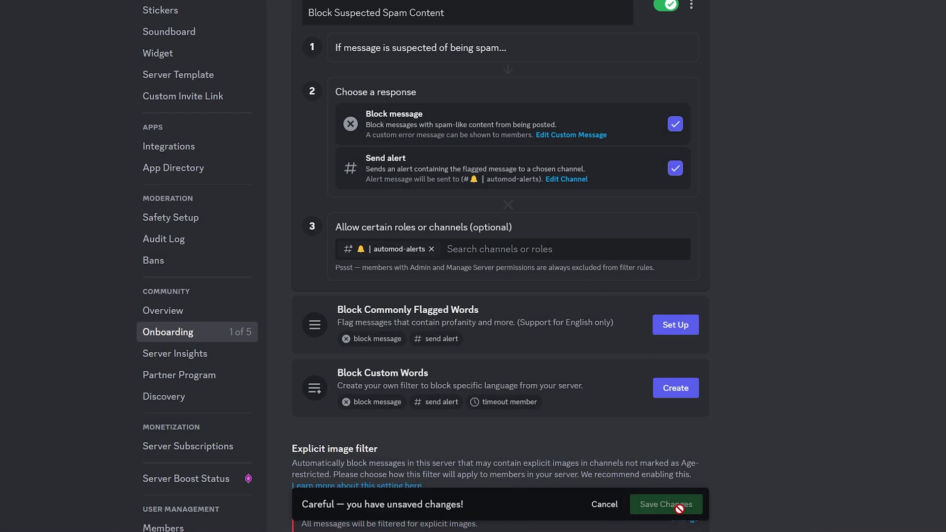
left_click(678, 507)
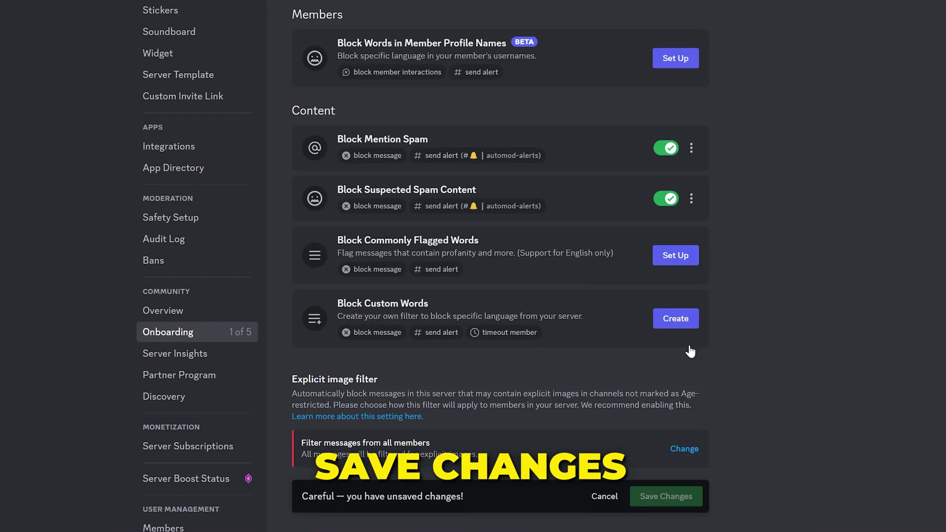
- Set up the Commonly Flagged Words rule with alerts to #automod-alerts and save it
left_click(675, 325)
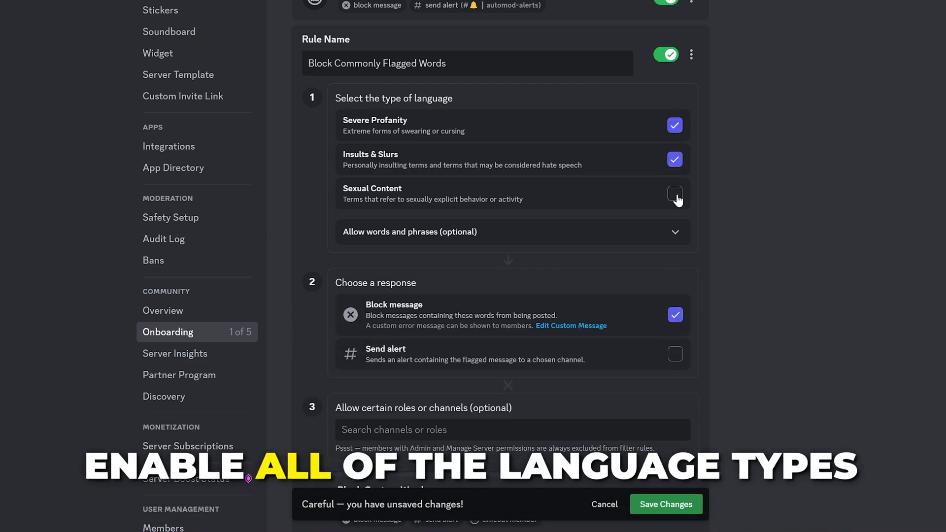
left_click(676, 354)
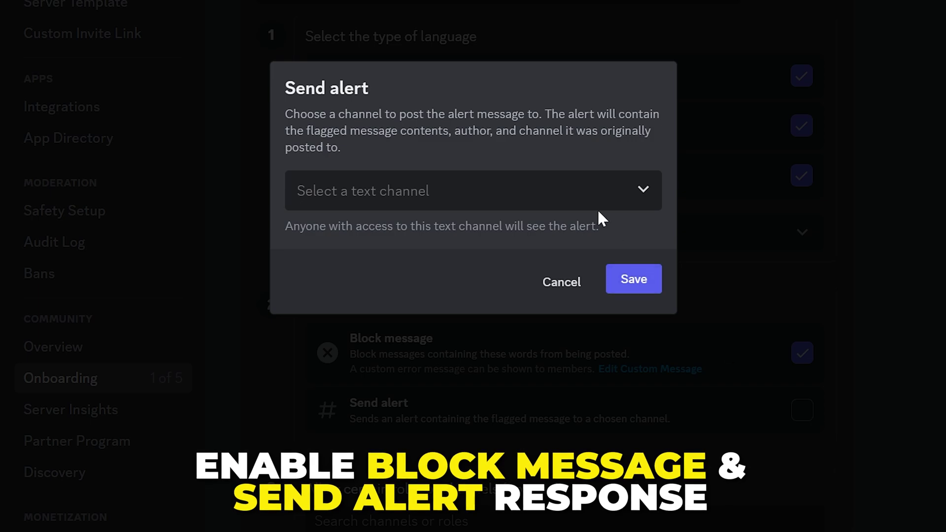
left_click(599, 203)
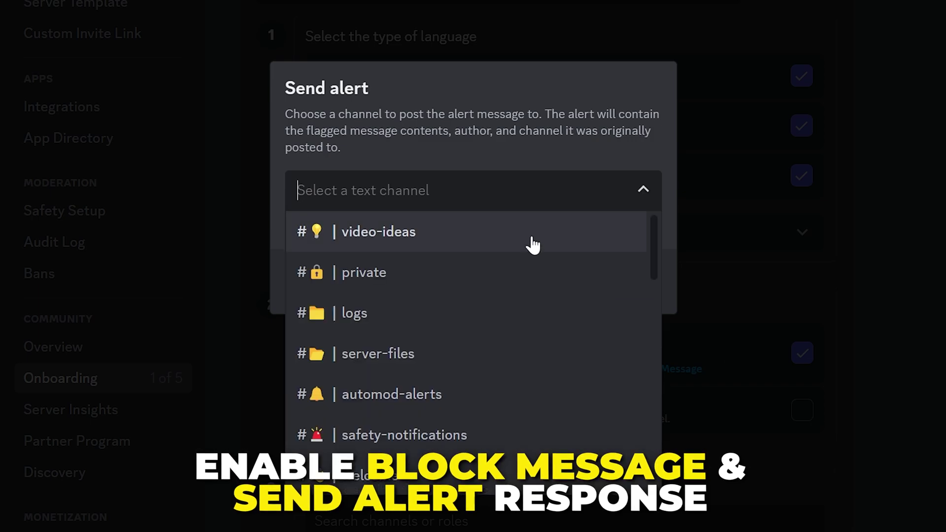
left_click(468, 392)
left_click(634, 279)
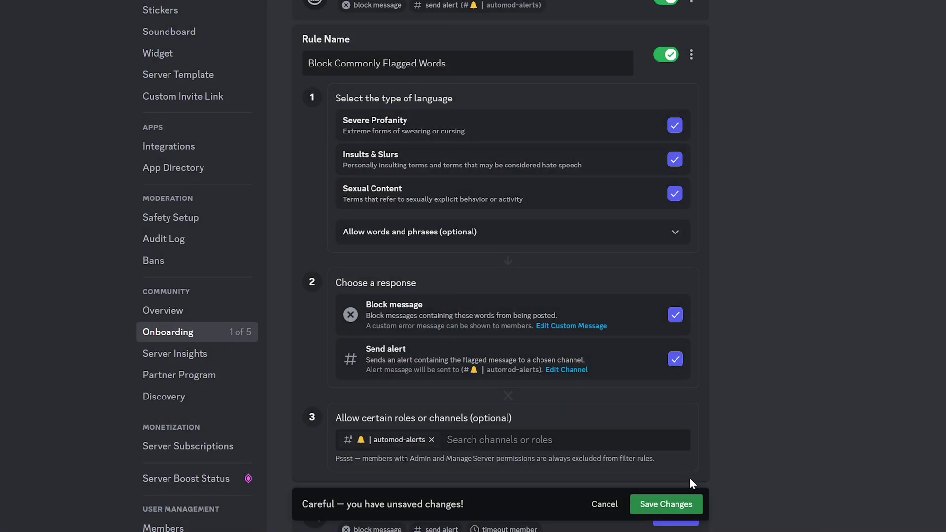
left_click(682, 505)
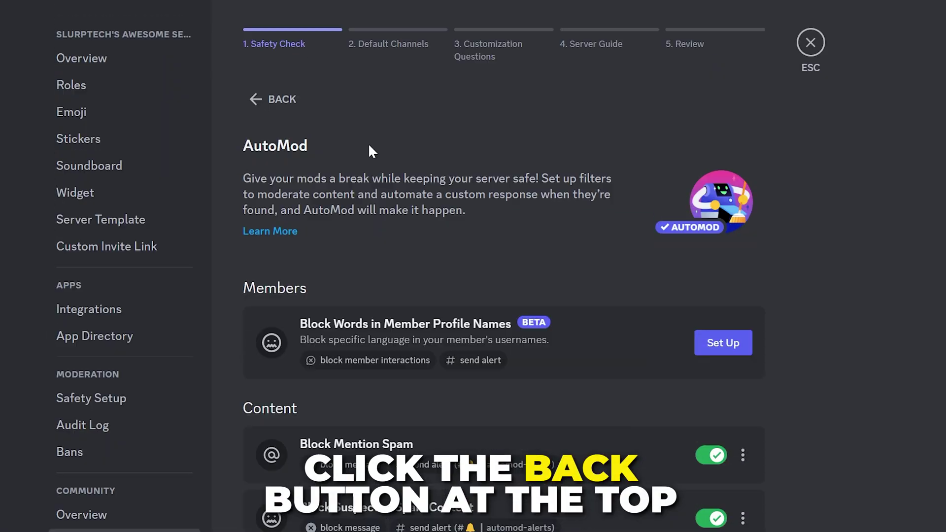
- Turn on Require 2FA for moderator actions under Permissions, then return to the overview
left_click(281, 99)
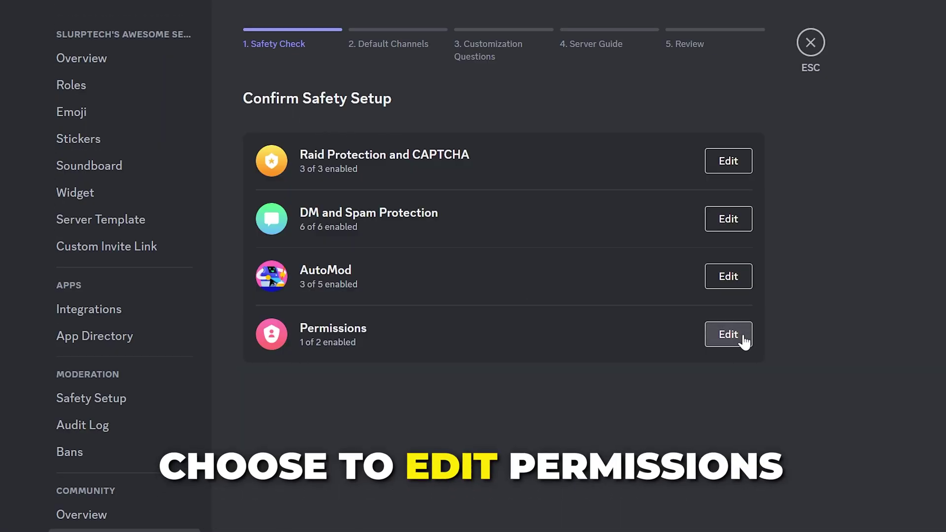
left_click(743, 337)
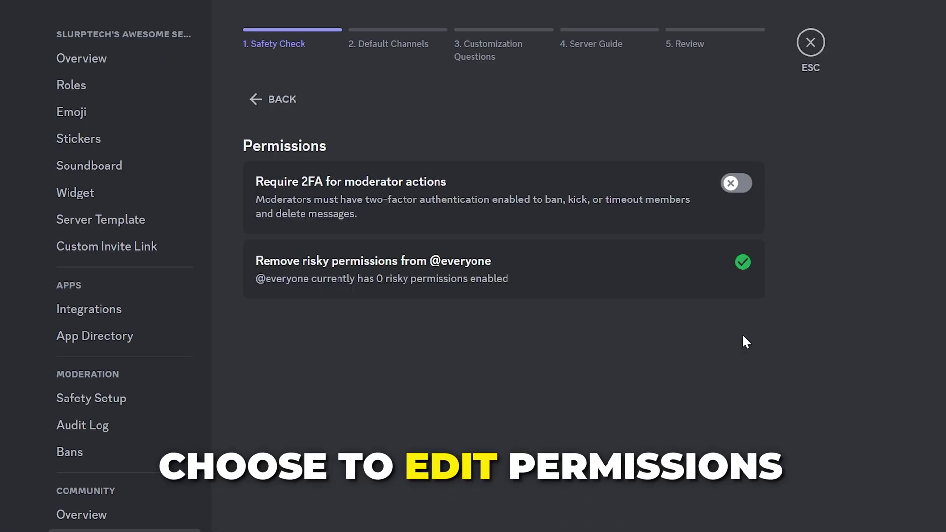
left_click(736, 183)
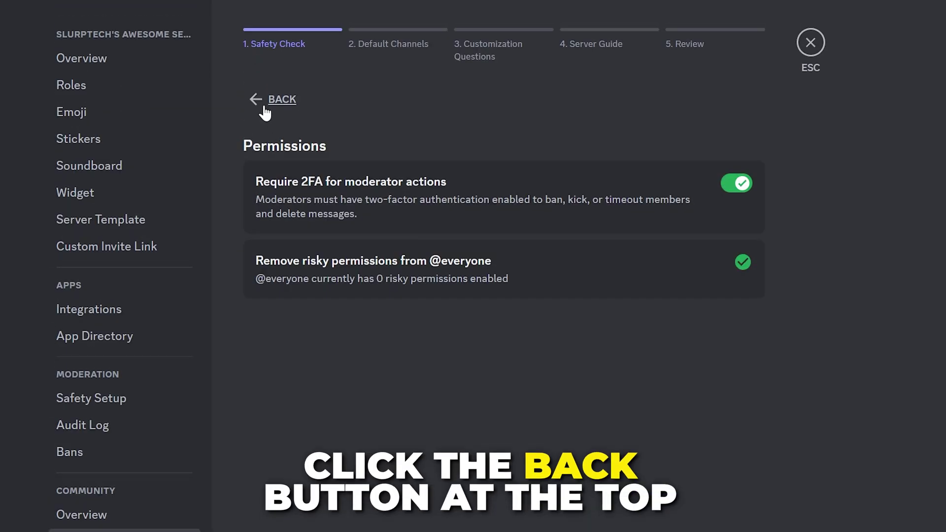
left_click(275, 99)
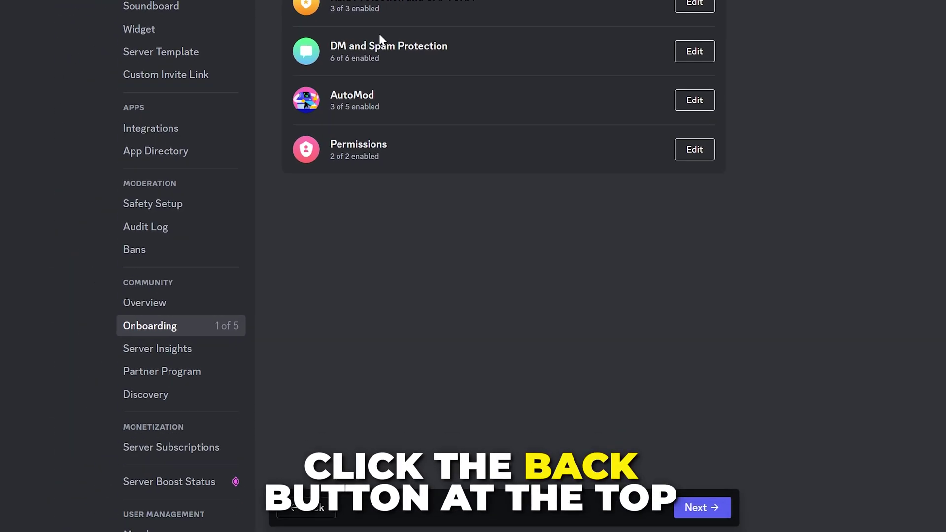
- Make social-media, server-rules, server-roles and general default channels for every member
left_click(701, 507)
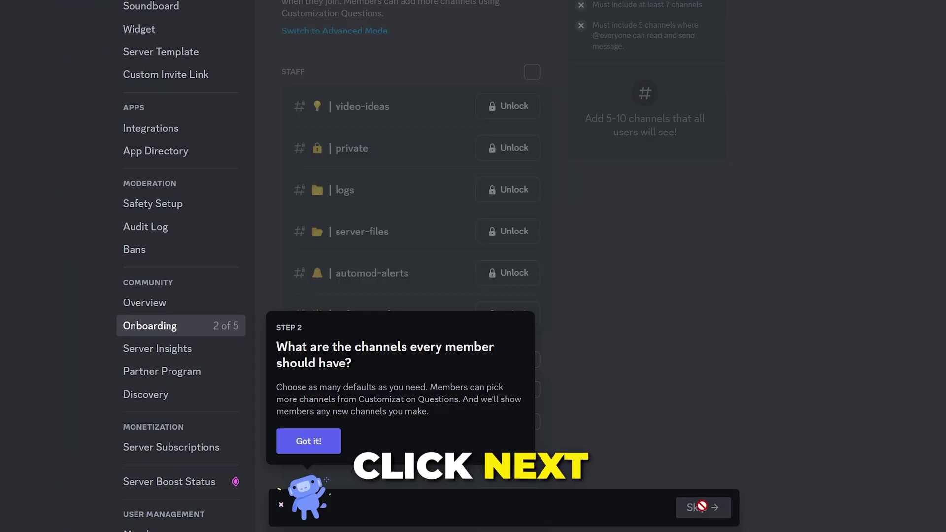
left_click(322, 442)
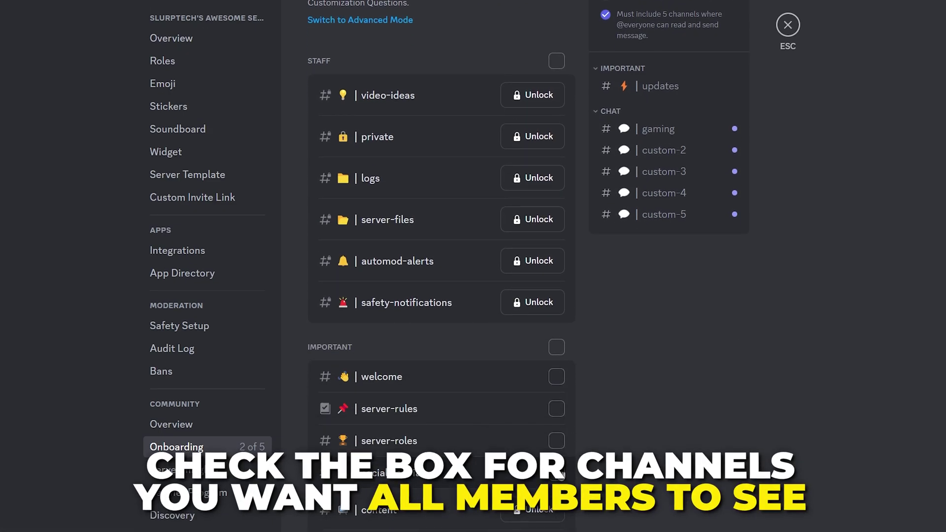
left_click(556, 473)
scroll(602, 426, "up", 3)
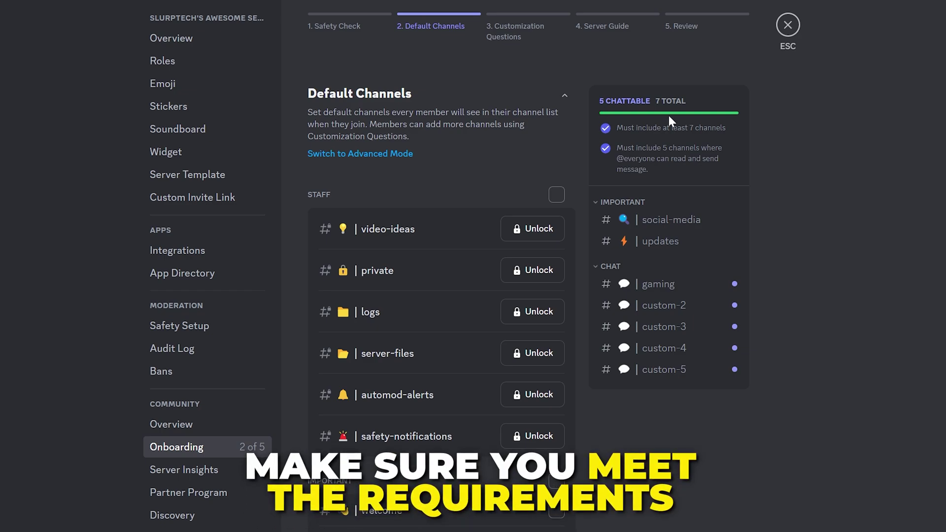
scroll(604, 514, "down", 5)
left_click(564, 445)
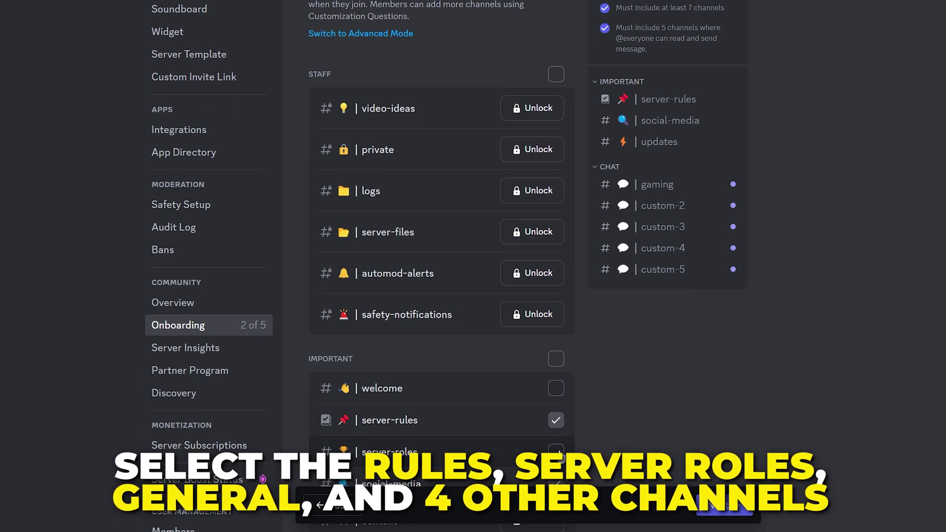
left_click(564, 473)
scroll(600, 383, "down", 2)
scroll(599, 384, "down", 4)
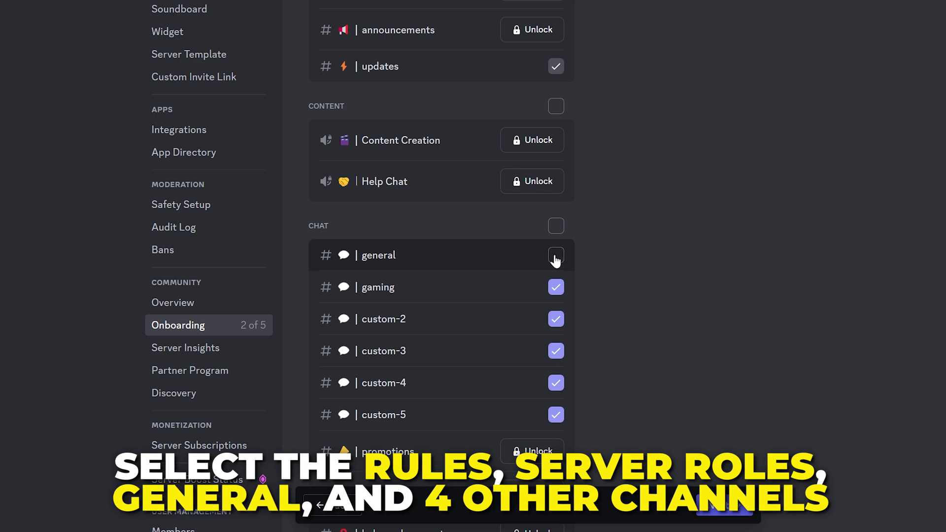
left_click(556, 257)
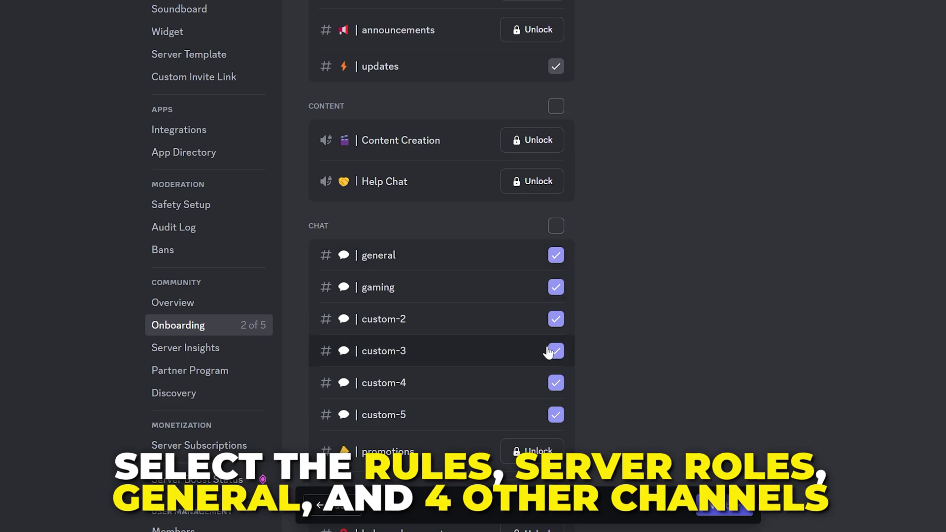
left_click(724, 505)
- Reword question 1 to 'Do you want to join?' and add a Yes answer granting Member / Guests
left_click(575, 166)
key("ctrl+a")
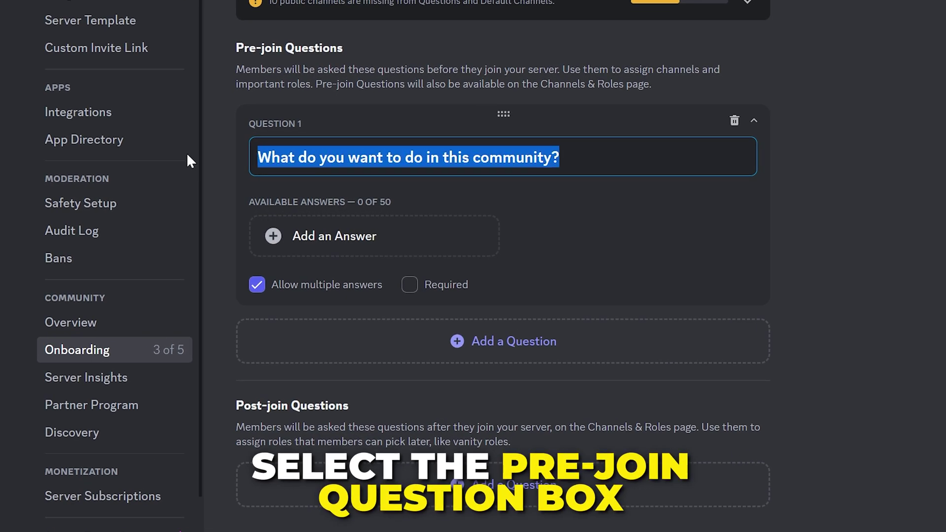
type("Do you want to join?")
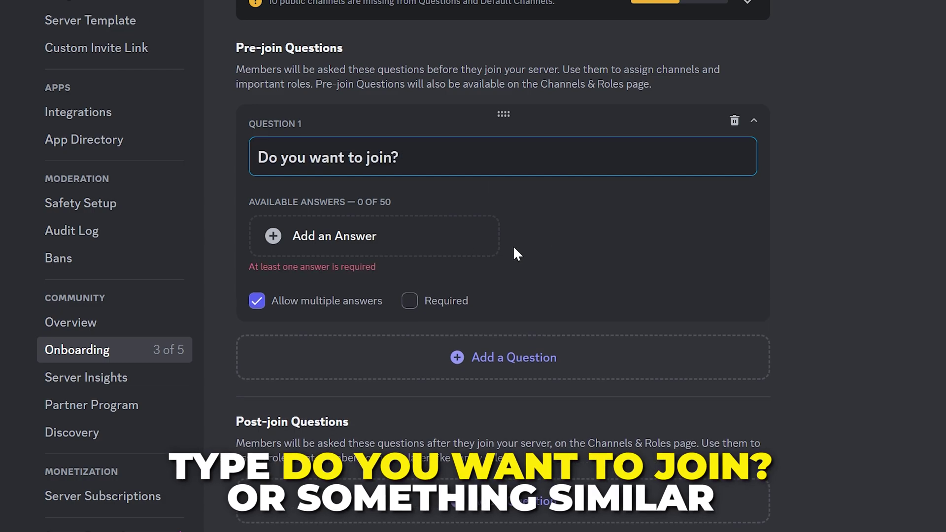
left_click(287, 238)
type("Yes")
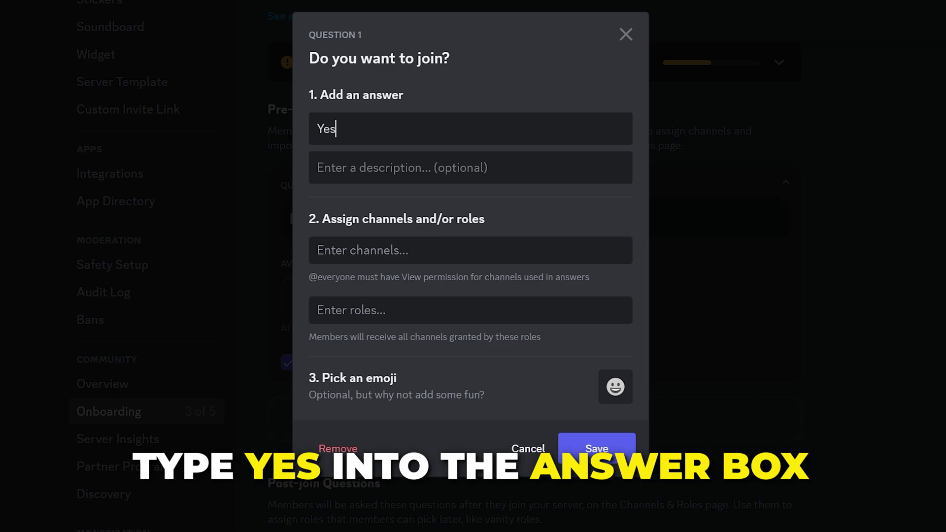
left_click(470, 309)
scroll(411, 414, "down", 5)
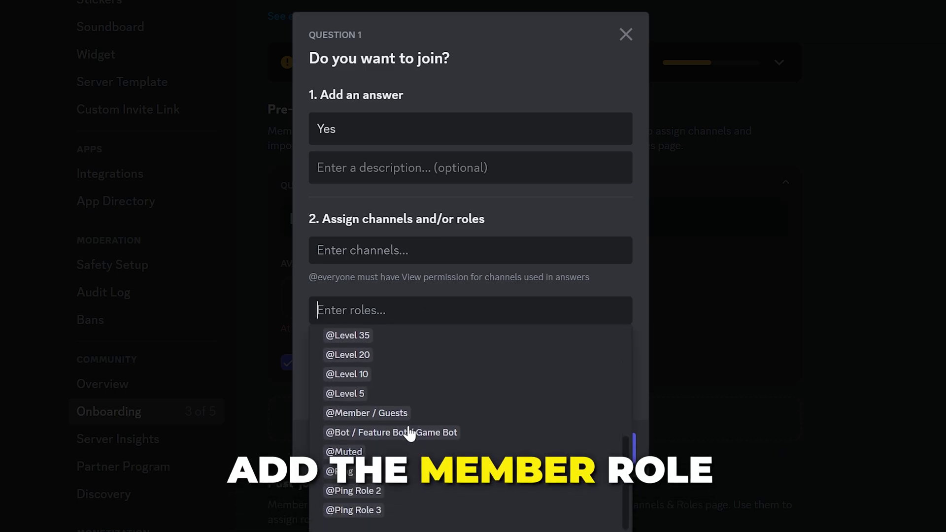
left_click(366, 412)
- Give the Yes answer a green check emoji, save it, and allow only one answer
left_click(615, 384)
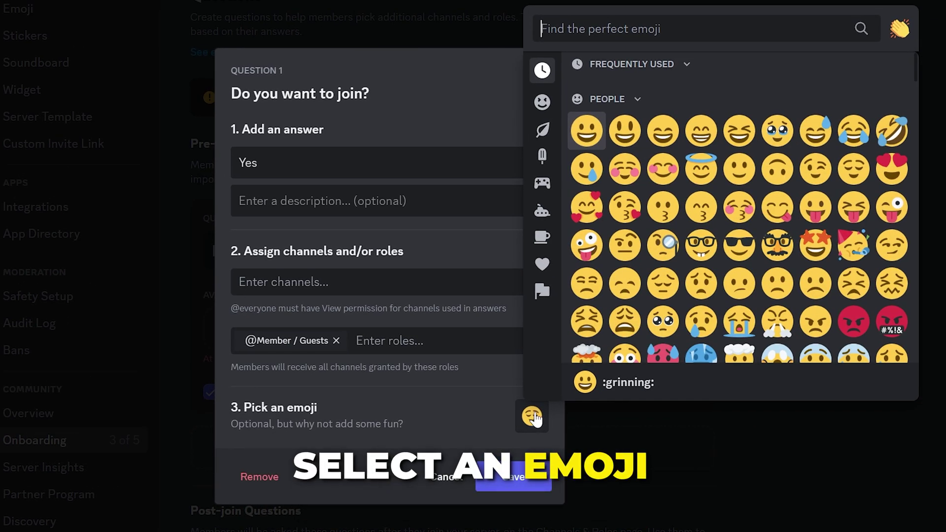
type("check")
left_click(663, 77)
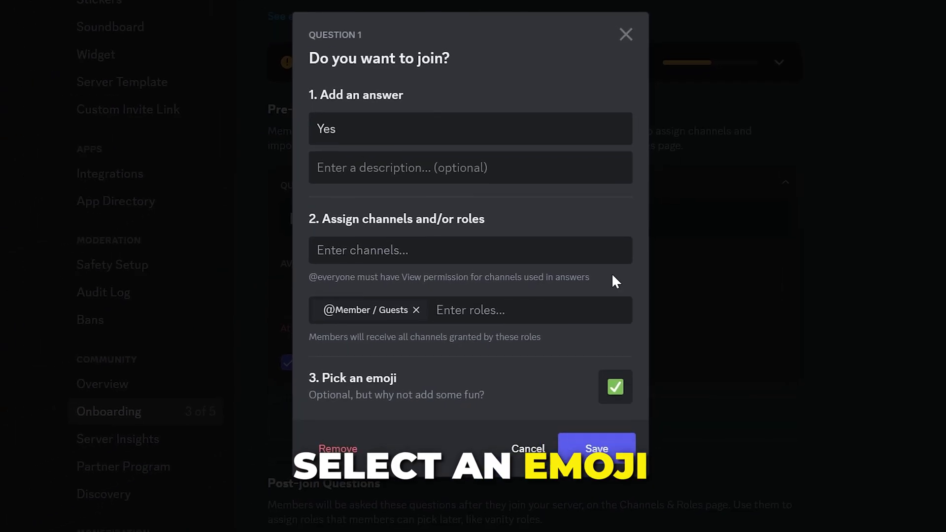
left_click(597, 449)
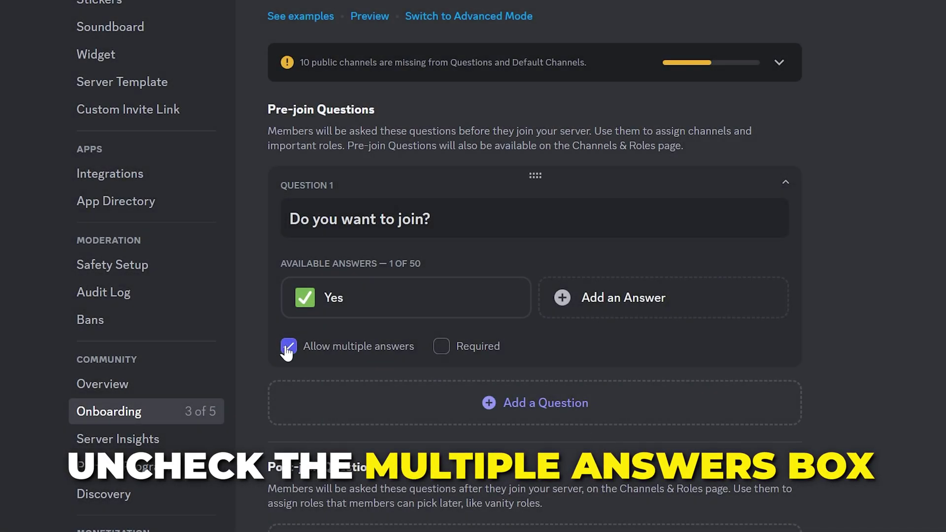
left_click(289, 348)
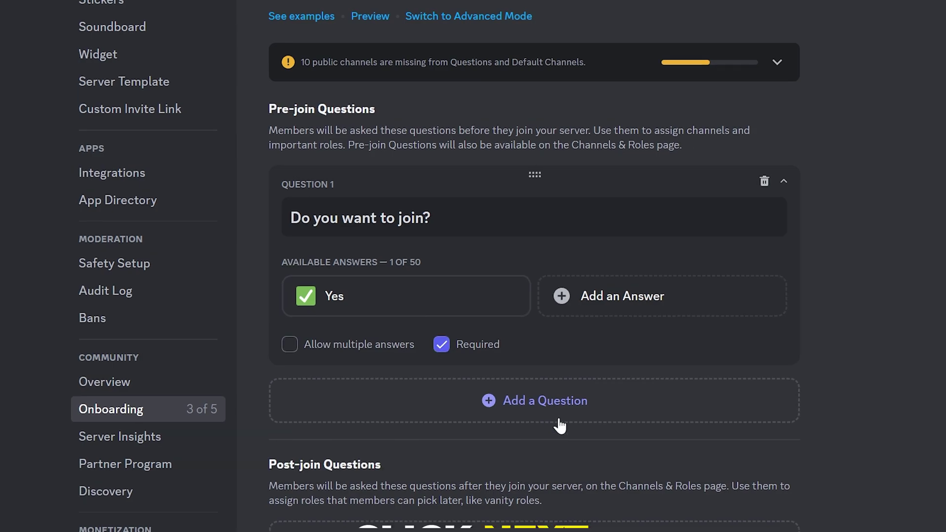
left_click(739, 510)
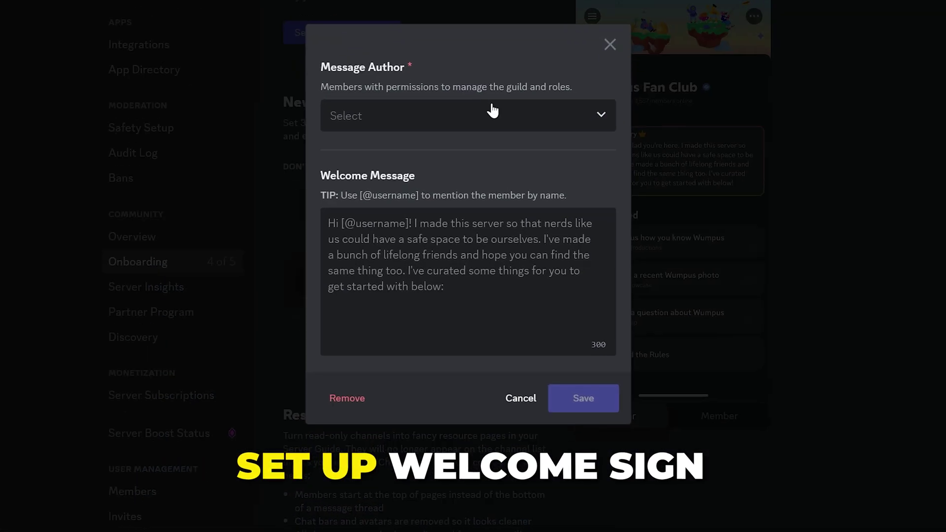
- Save a welcome sign authored by slurptech welcoming members to the SlurpTech Discord server
left_click(472, 153)
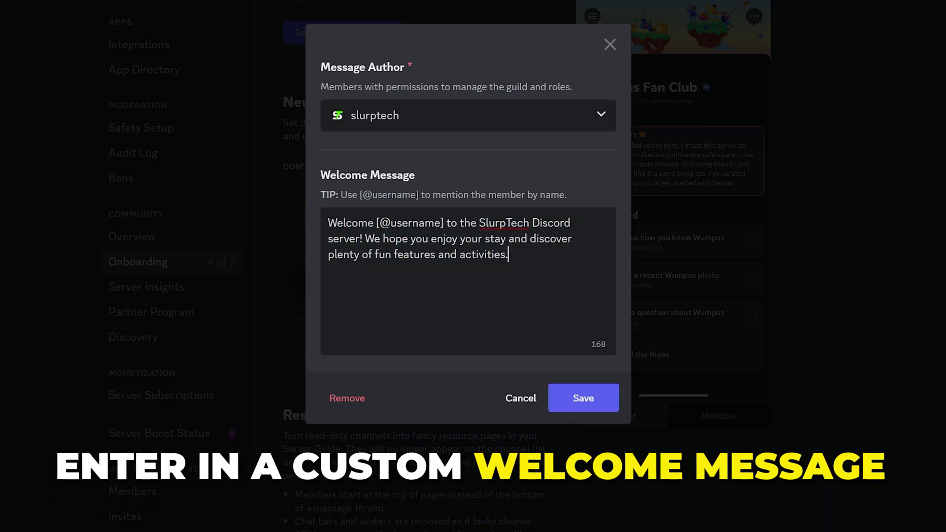
left_click(583, 399)
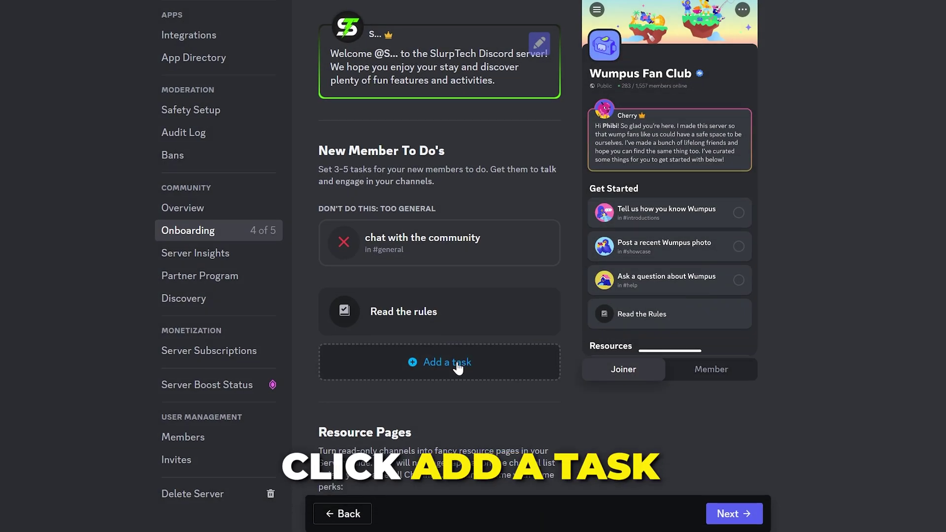
- Add a wave-emoji 'Say Hello' to-do in #general, completed when the member sends a message
left_click(456, 362)
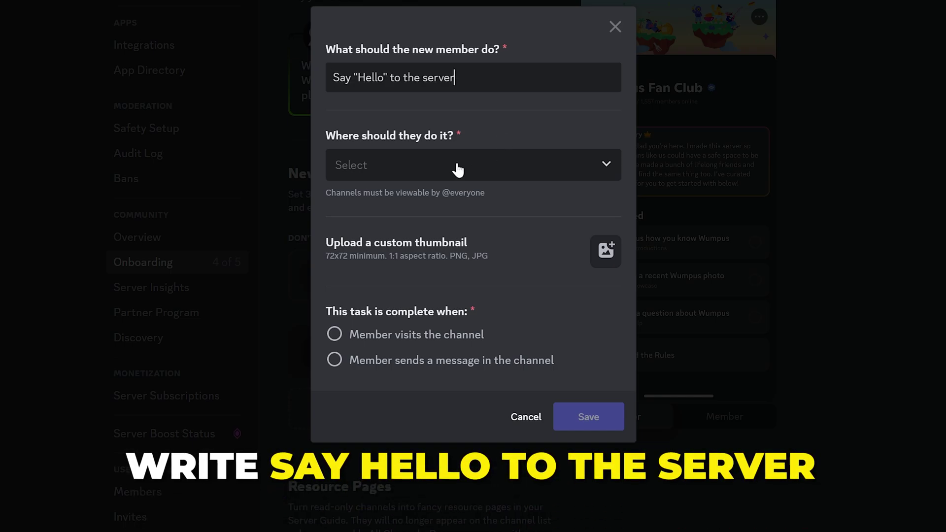
left_click(458, 169)
left_click(416, 392)
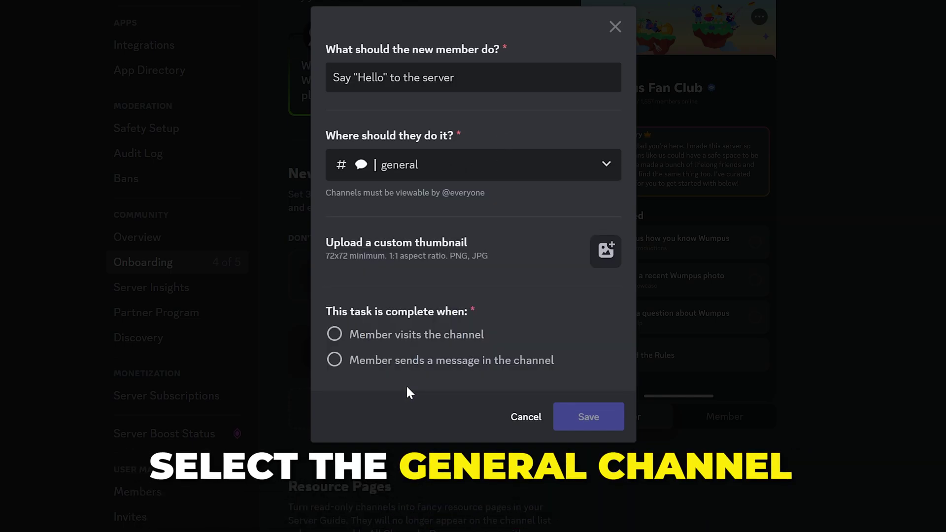
left_click(607, 252)
left_click(636, 291)
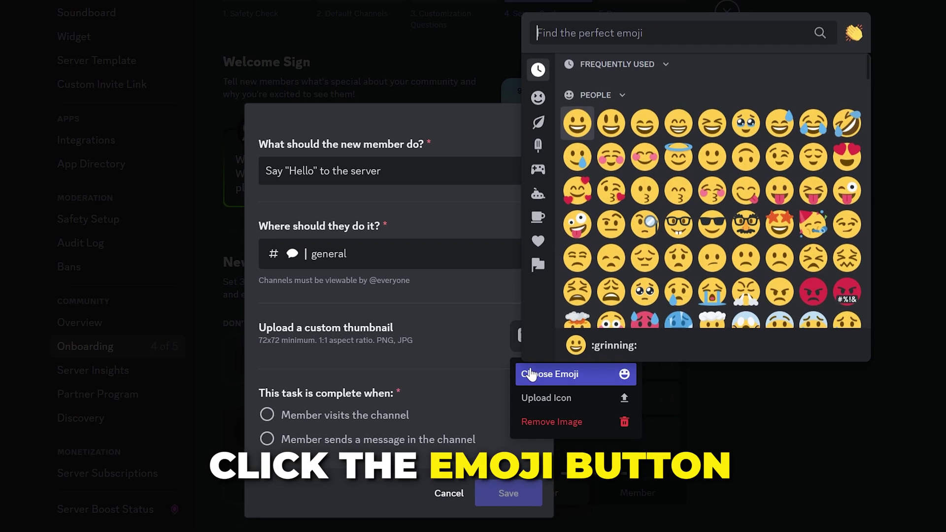
type("wave")
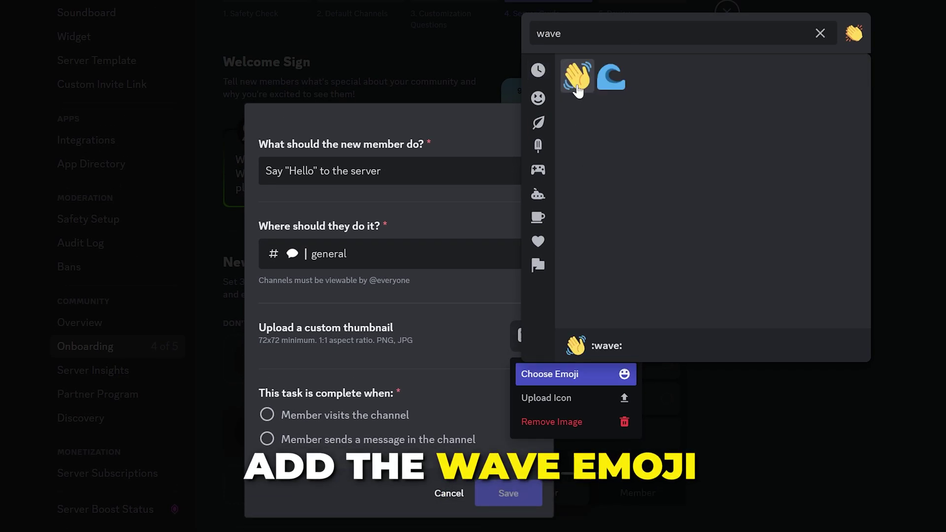
left_click(576, 77)
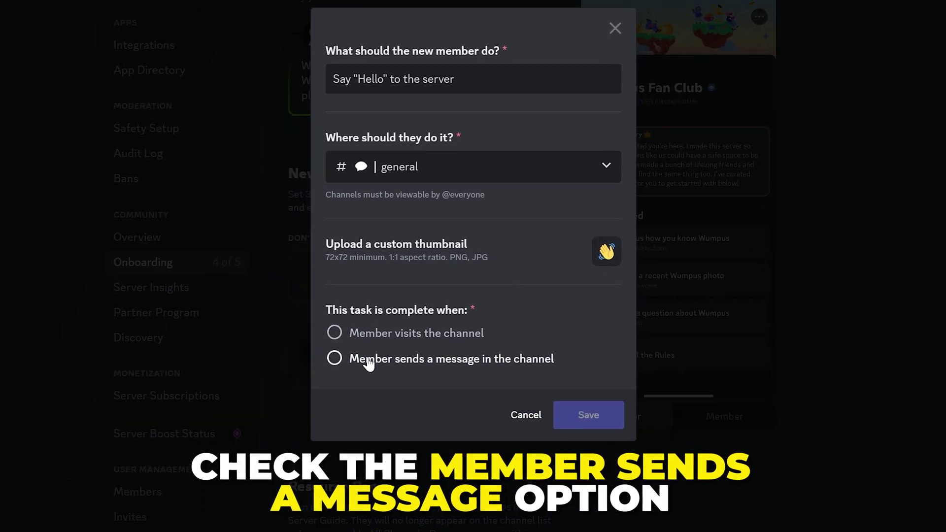
left_click(376, 358)
left_click(588, 415)
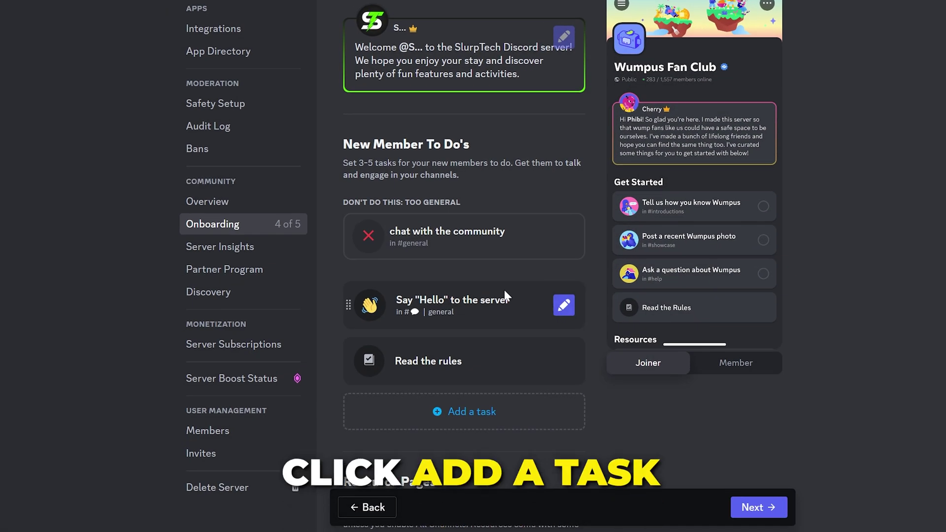
- Add a trophy-emoji 'View the Server Roles' to-do in #server-roles, completed by visiting the channel
left_click(455, 412)
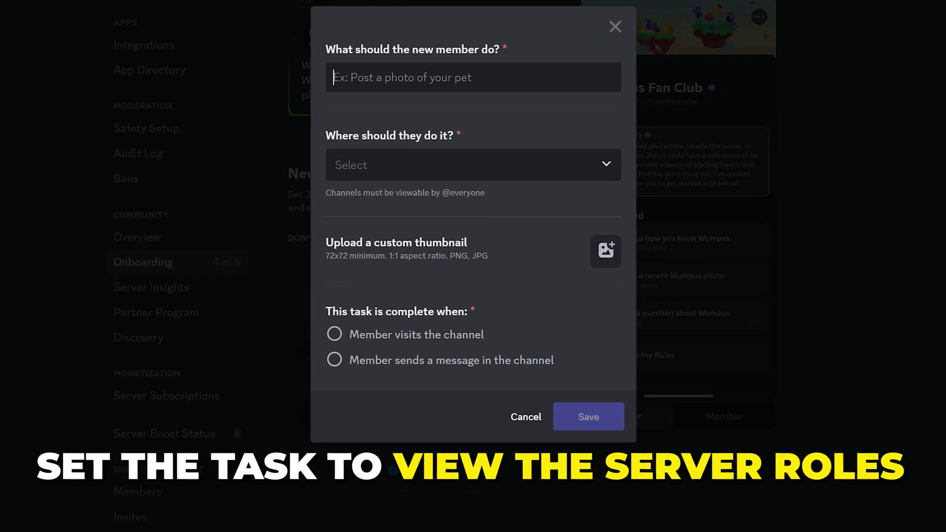
type("View the Server Roles")
left_click(471, 163)
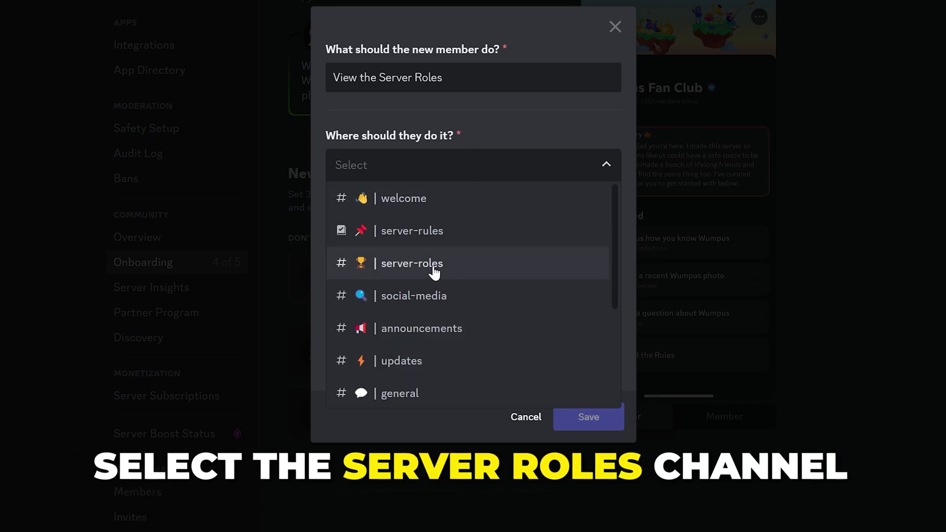
left_click(433, 270)
left_click(607, 259)
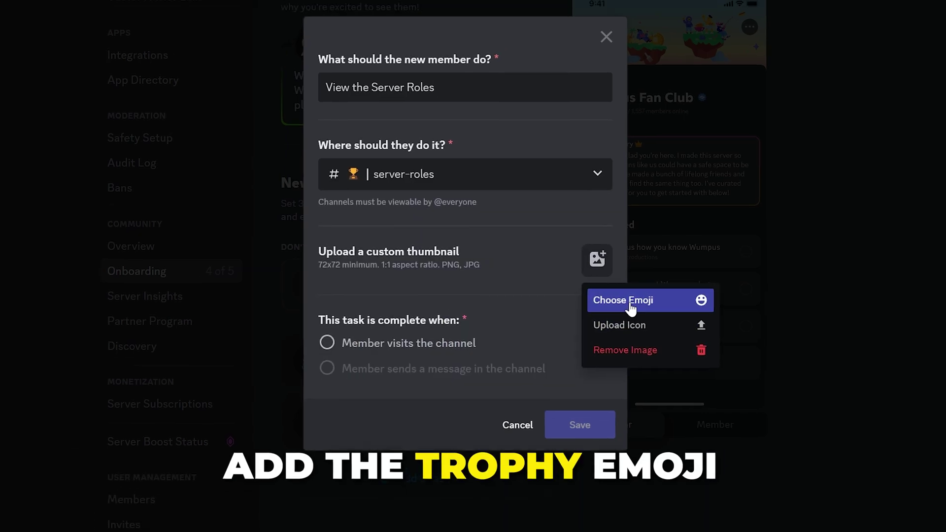
left_click(629, 306)
type("trophy")
left_click(574, 82)
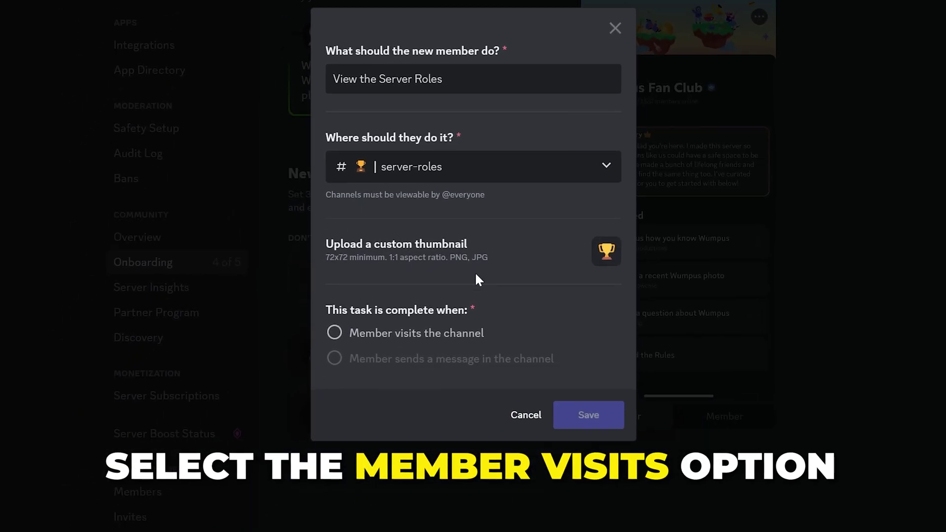
left_click(416, 332)
left_click(588, 415)
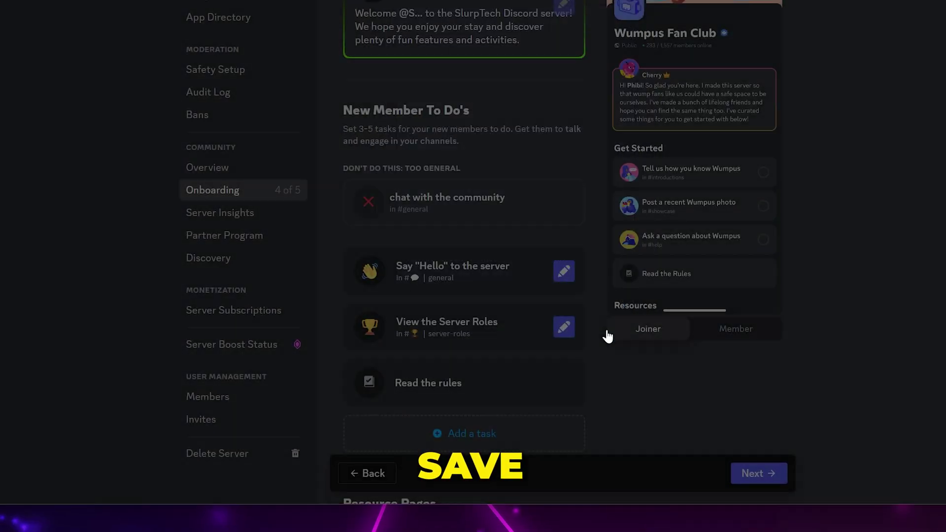
- Add a magnifying-glass social-media to-do in #social-media, completed by visiting the channel
left_click(465, 433)
type("Check out our social media for more content")
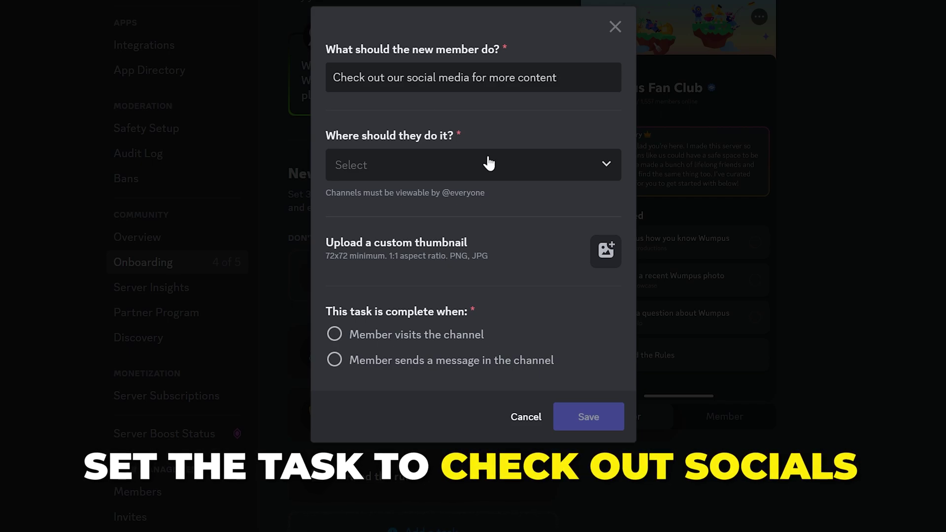
left_click(473, 165)
left_click(411, 296)
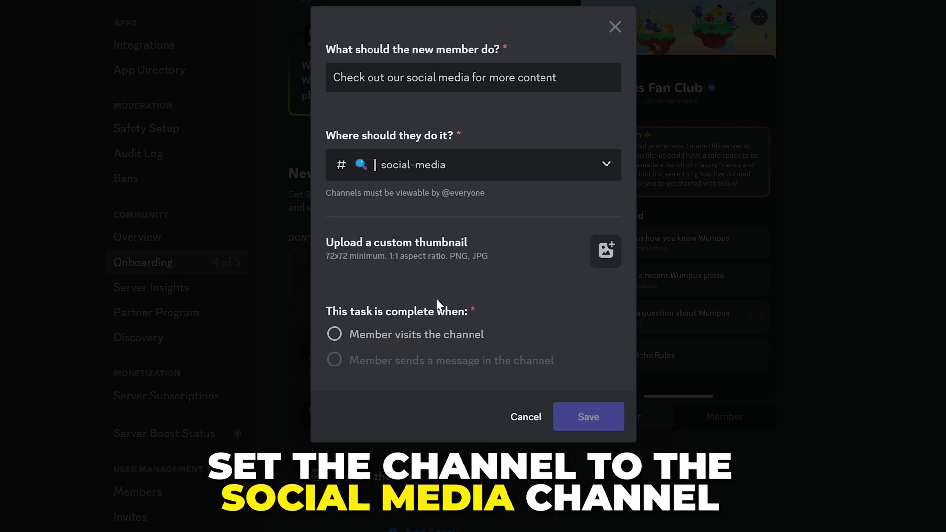
left_click(606, 250)
left_click(632, 292)
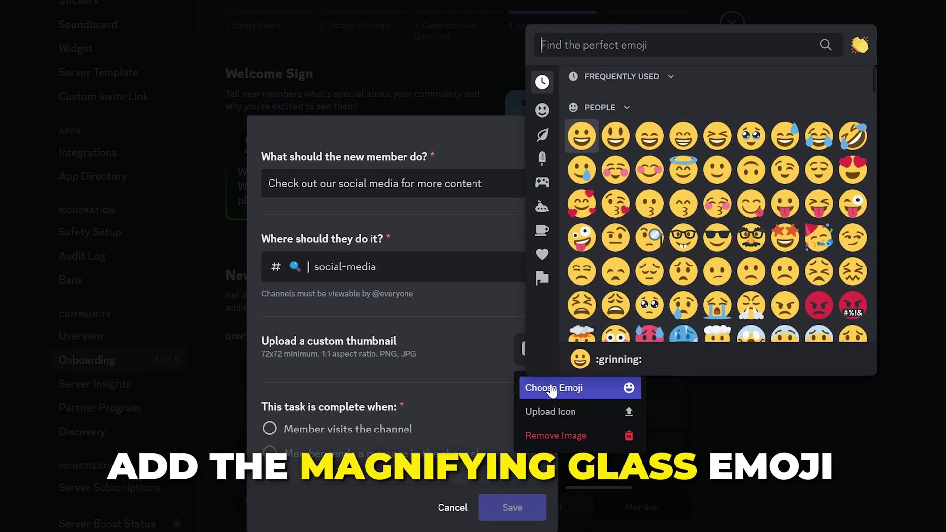
type("magnifying")
left_click(601, 99)
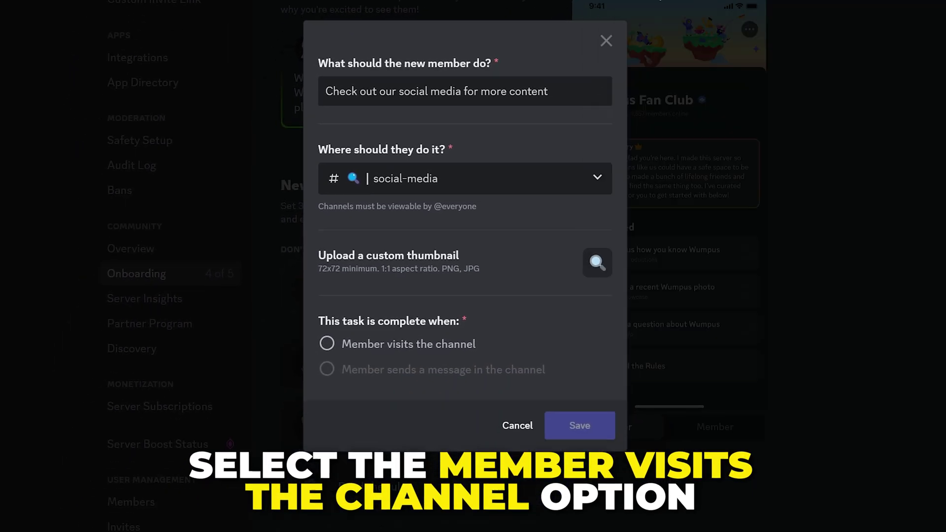
left_click(334, 333)
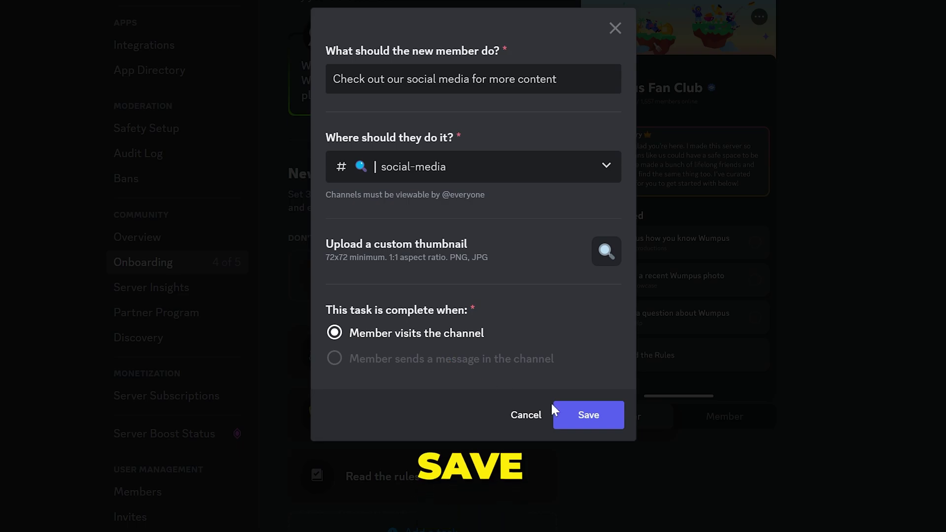
left_click(589, 415)
scroll(500, 296, "down", 7)
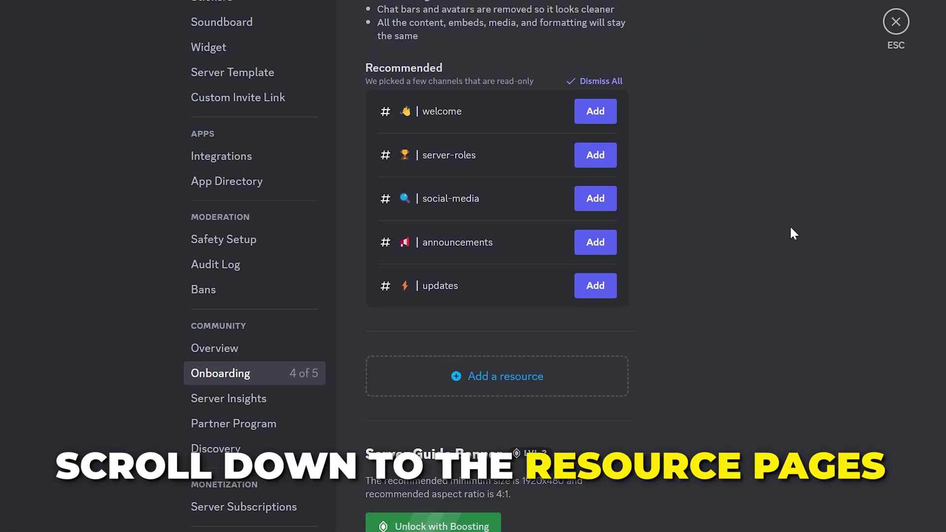
- Add server-roles, announcements and updates as resource pages
left_click(595, 155)
left_click(595, 198)
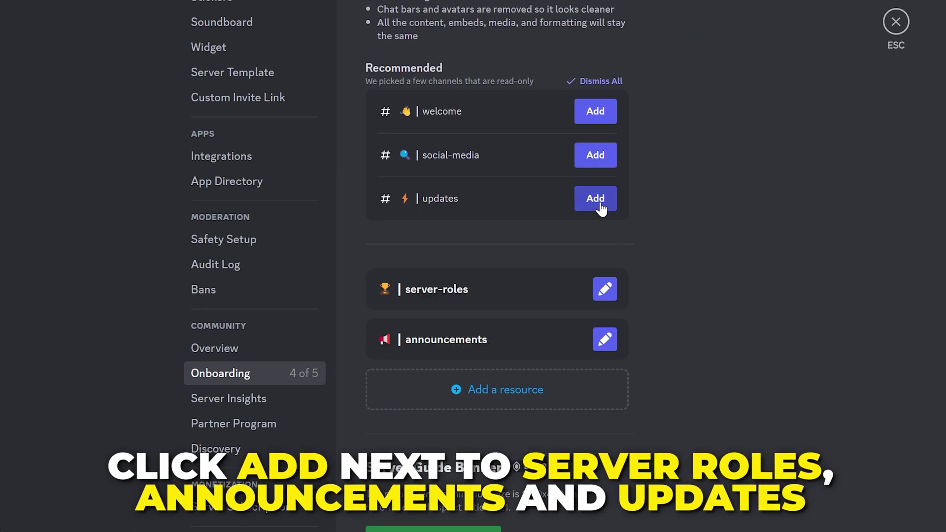
left_click(594, 198)
scroll(783, 363, "down", 5)
- Enable onboarding from the review page and close Server Settings
left_click(776, 518)
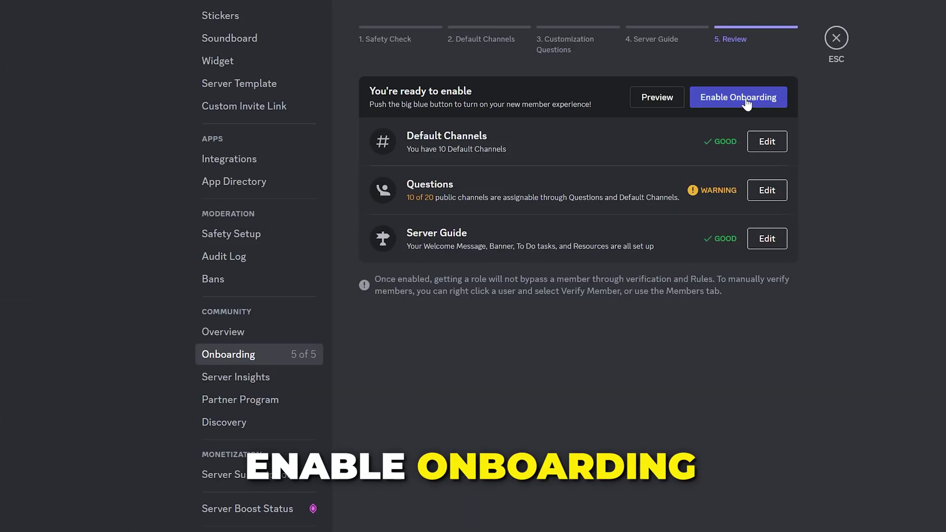
left_click(746, 103)
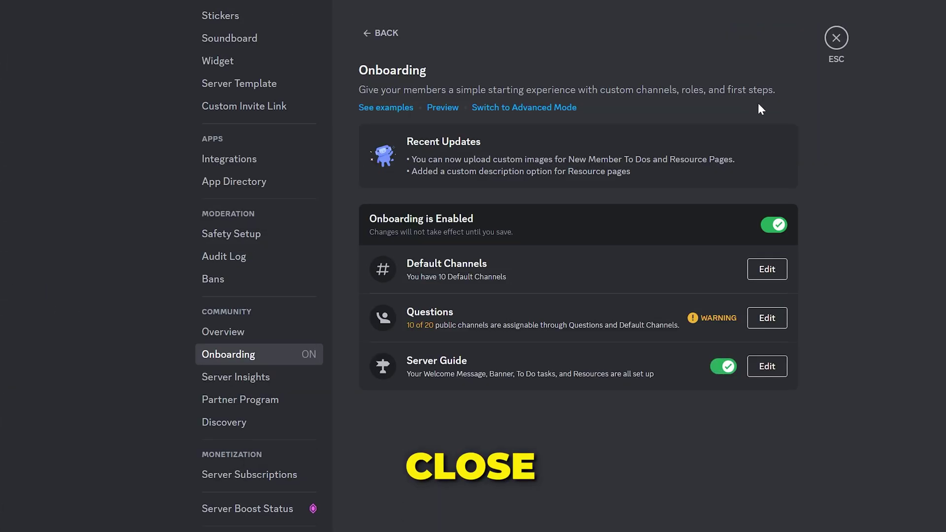
left_click(836, 37)
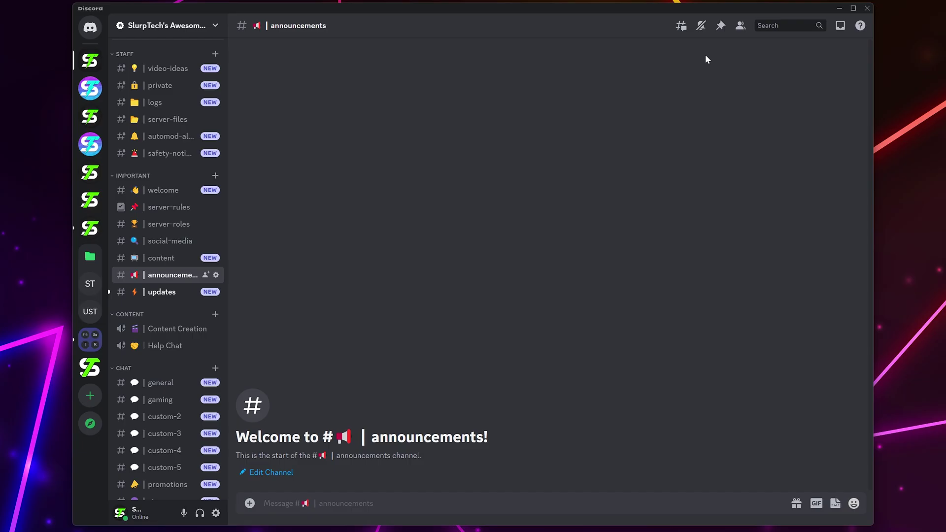